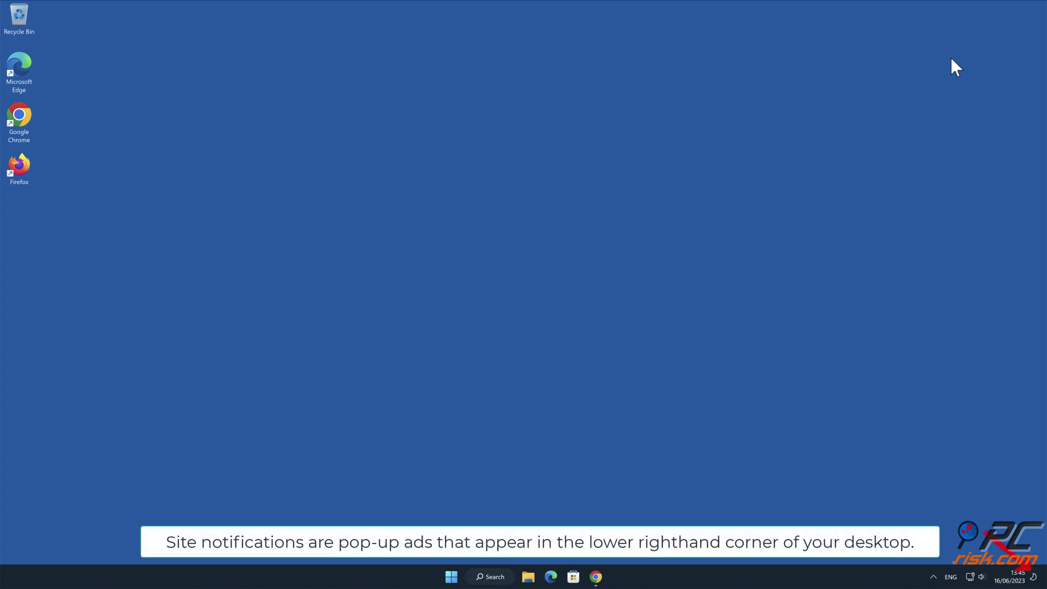
Step: Restore Chrome and allow a.procaptchahub.top's 'Show notifications' request
left_click(596, 577)
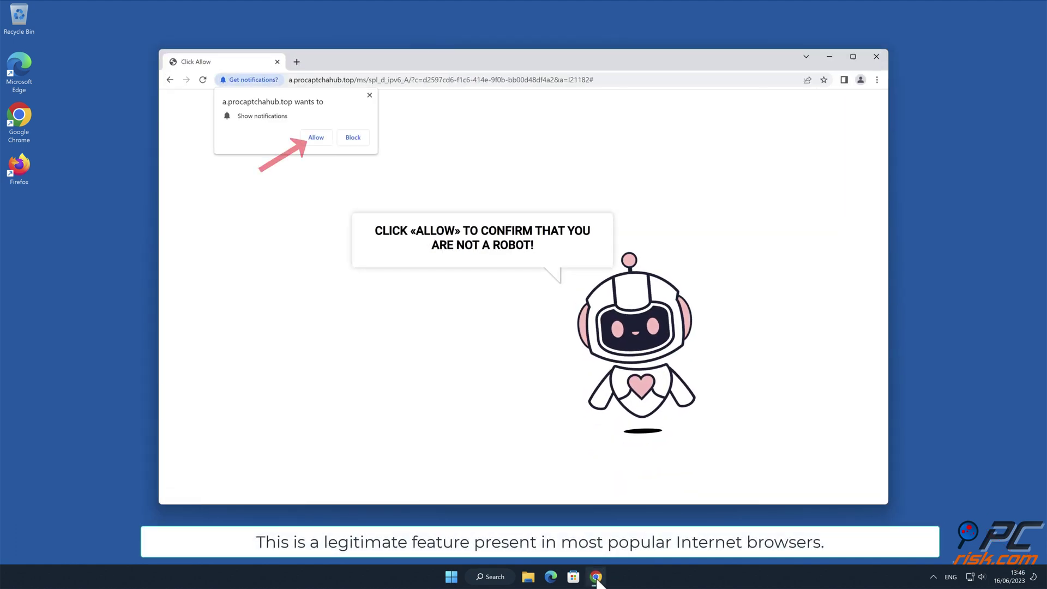
left_click(977, 173)
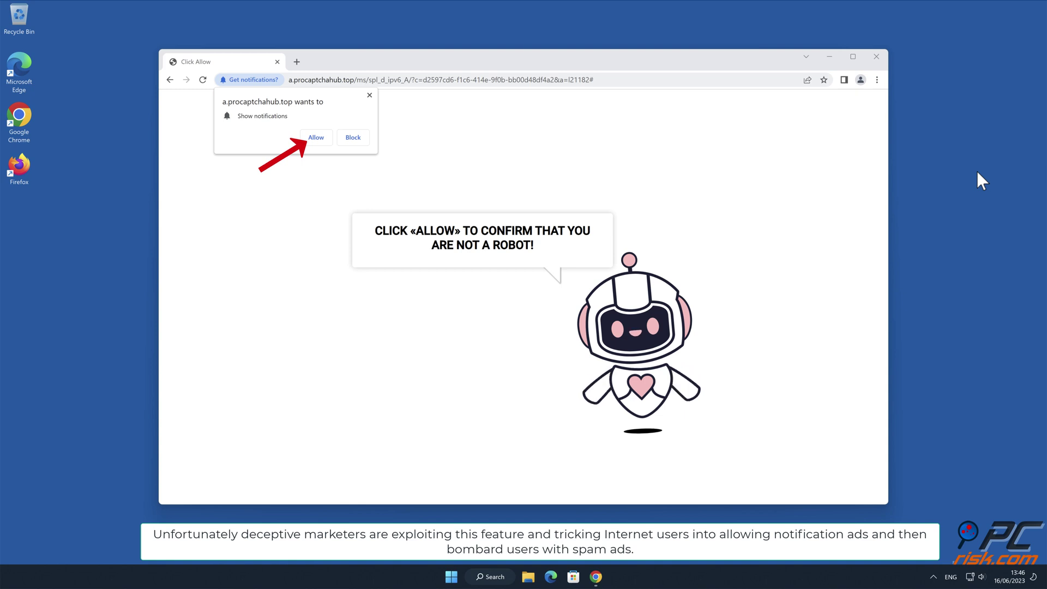
left_click(325, 142)
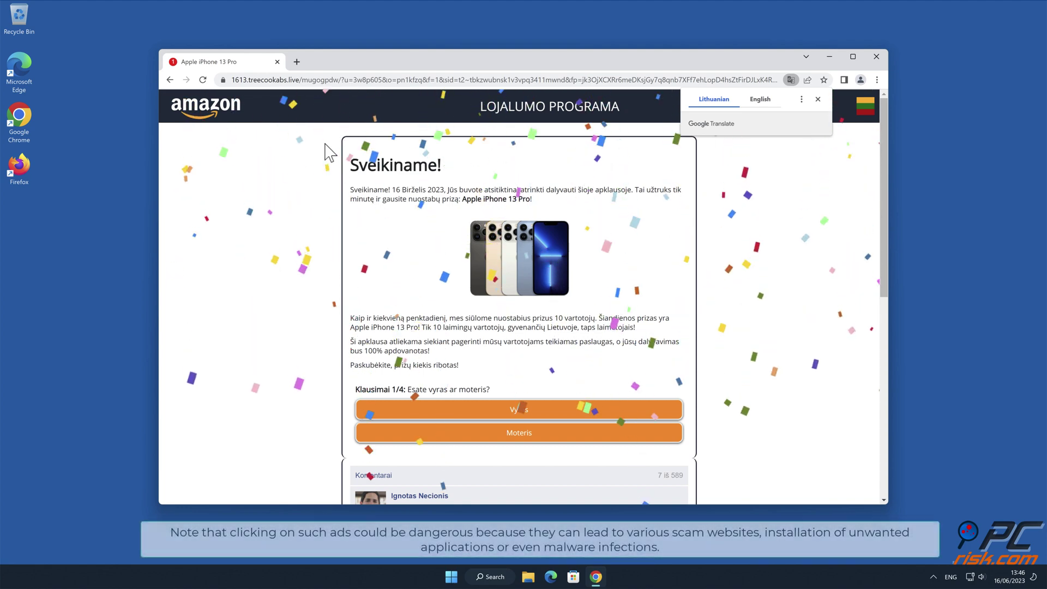
Step: Close the Chrome window showing the iPhone 13 Pro prize scam page
left_click(876, 57)
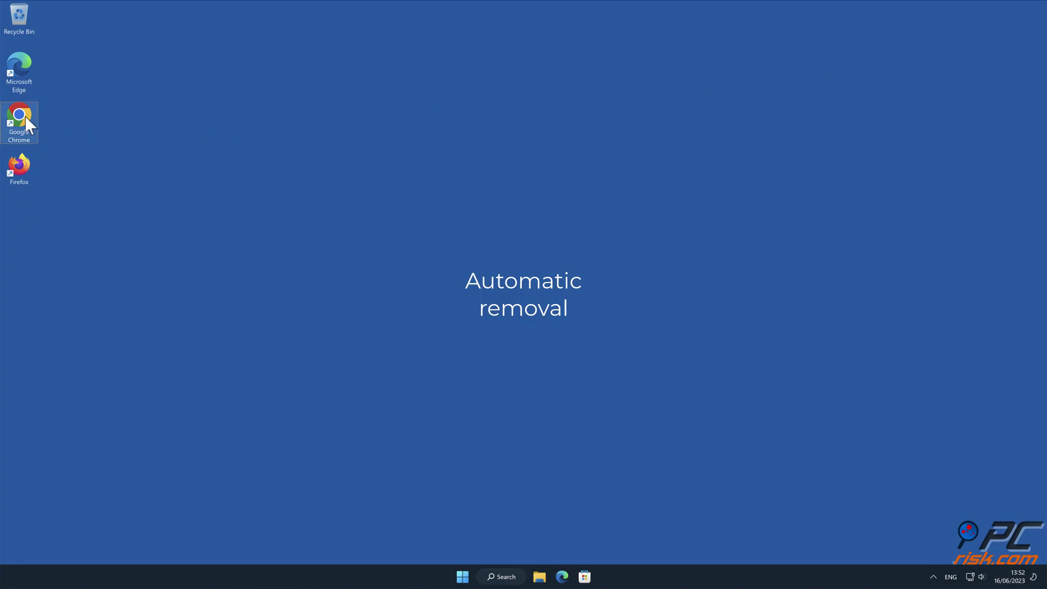
double_click(19, 117)
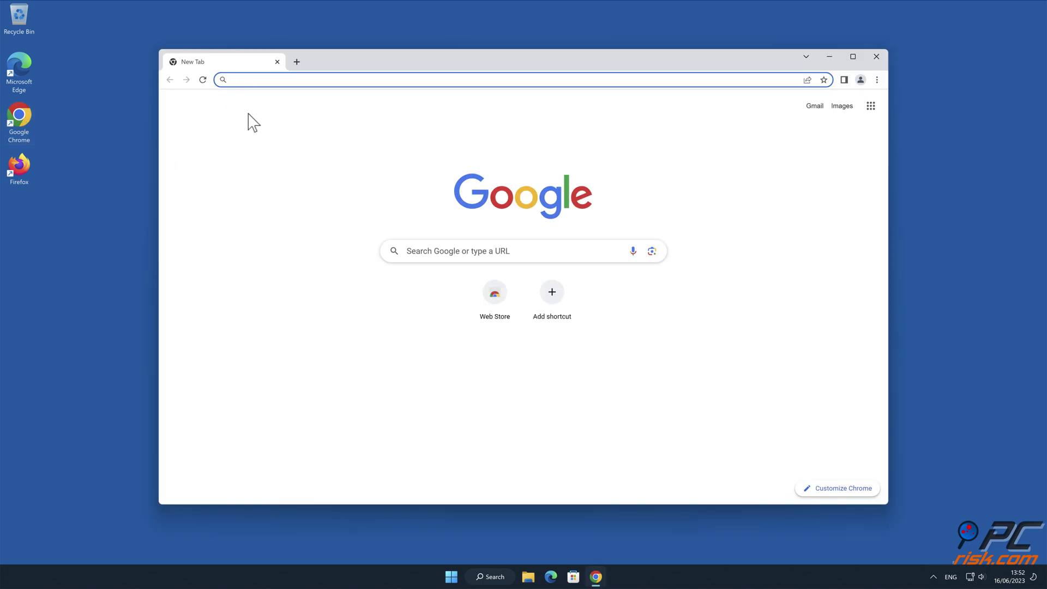
type("www.comboc")
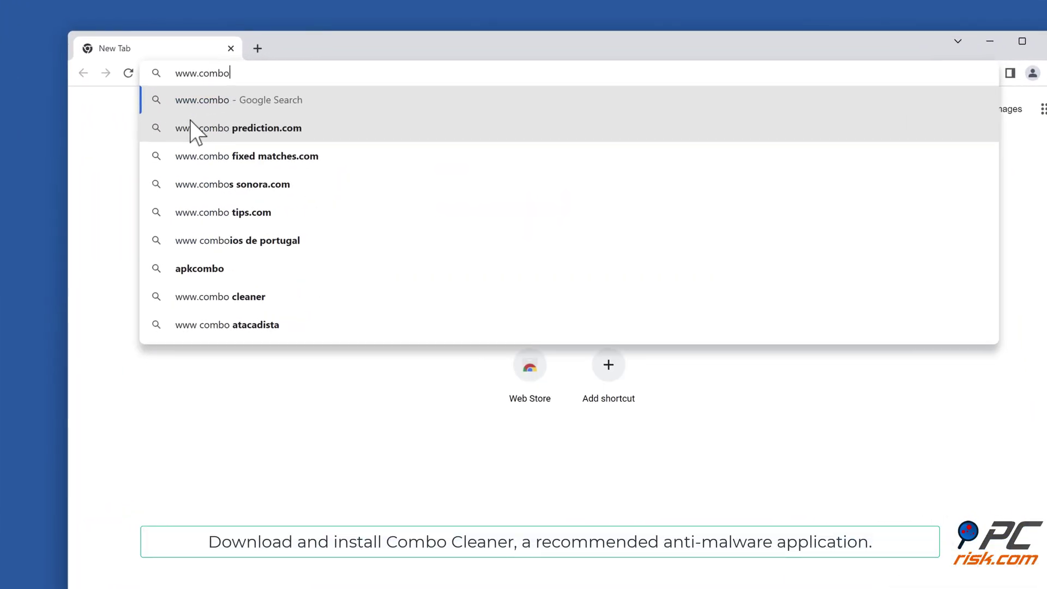
type("leaner.com")
key("Return")
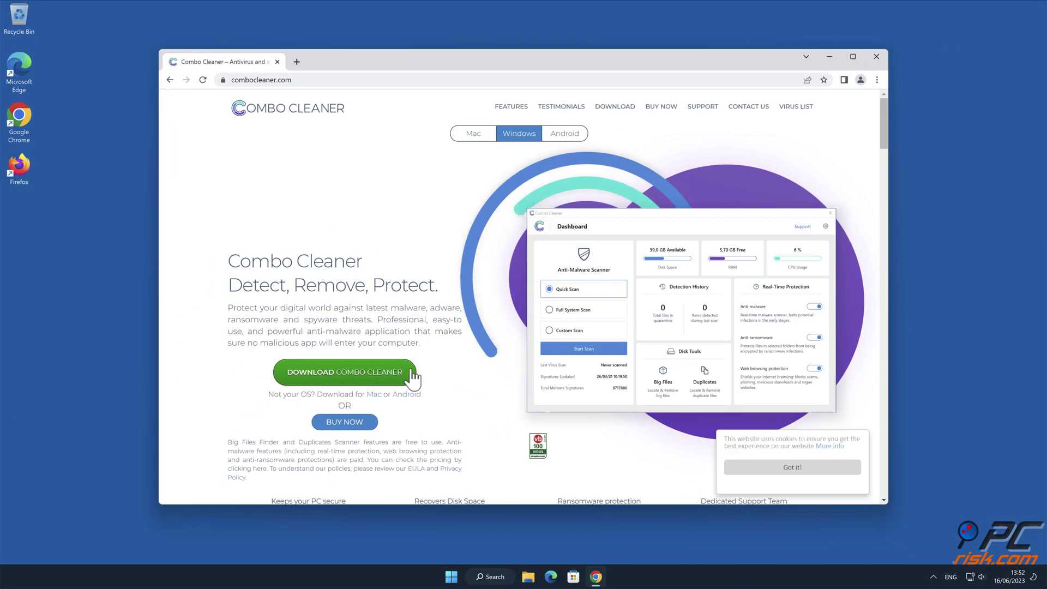
left_click(401, 381)
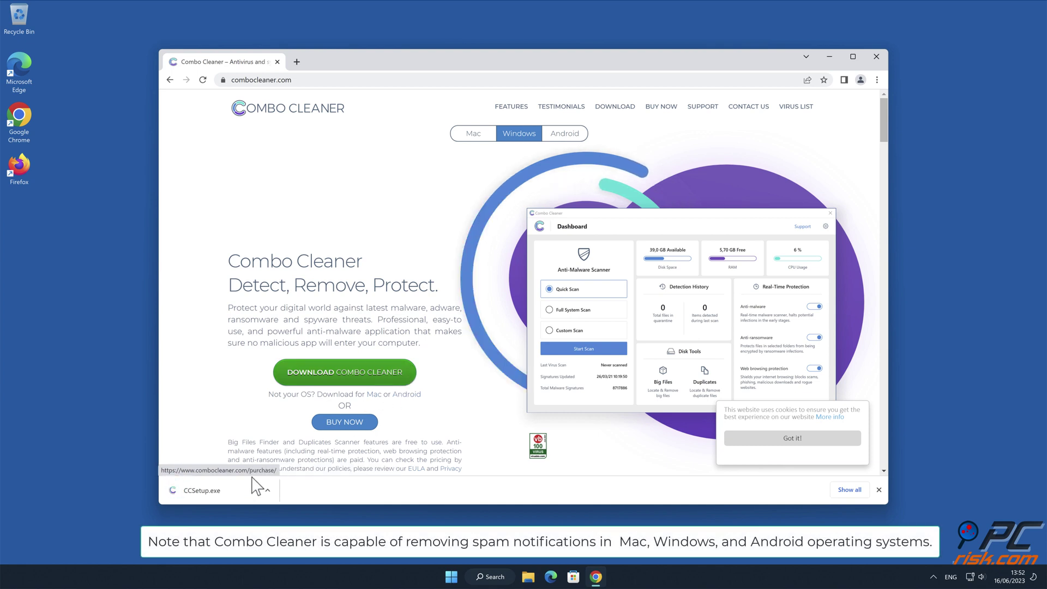
Step: Run CCSetup.exe and complete the Combo Cleaner installation
left_click(240, 491)
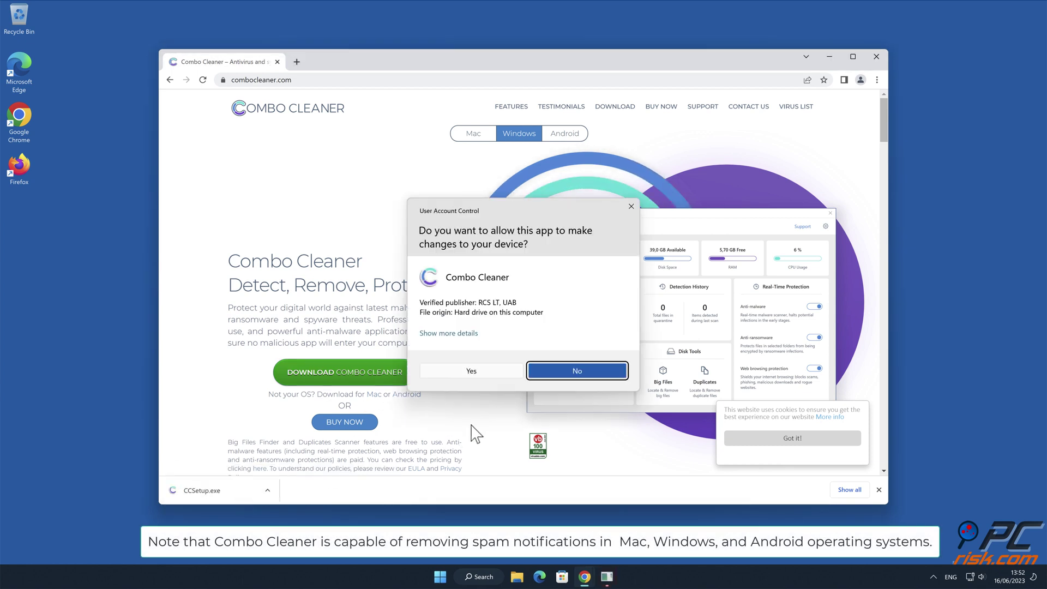
left_click(473, 373)
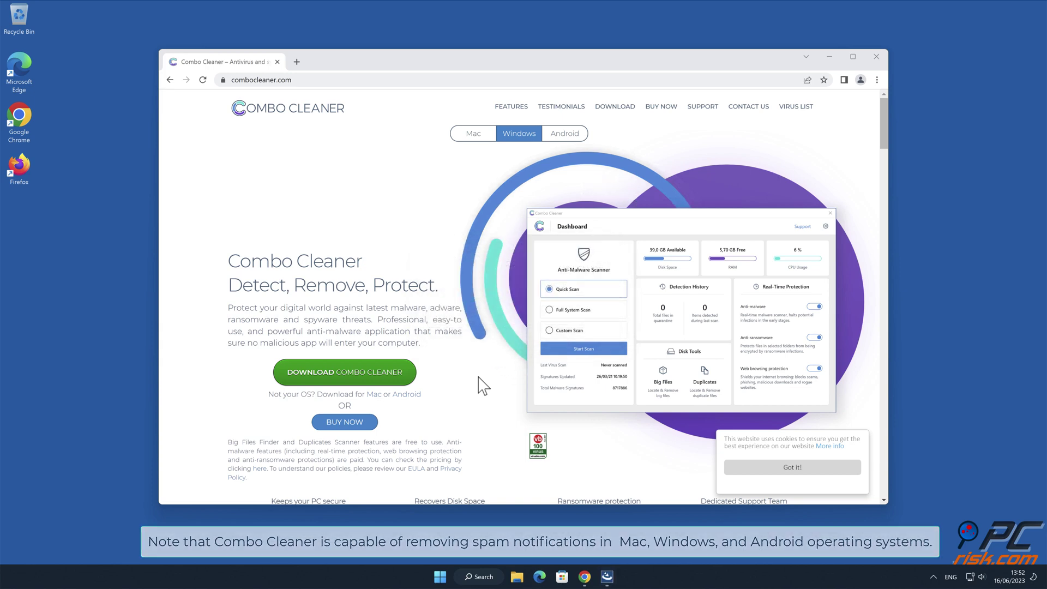
left_click(594, 408)
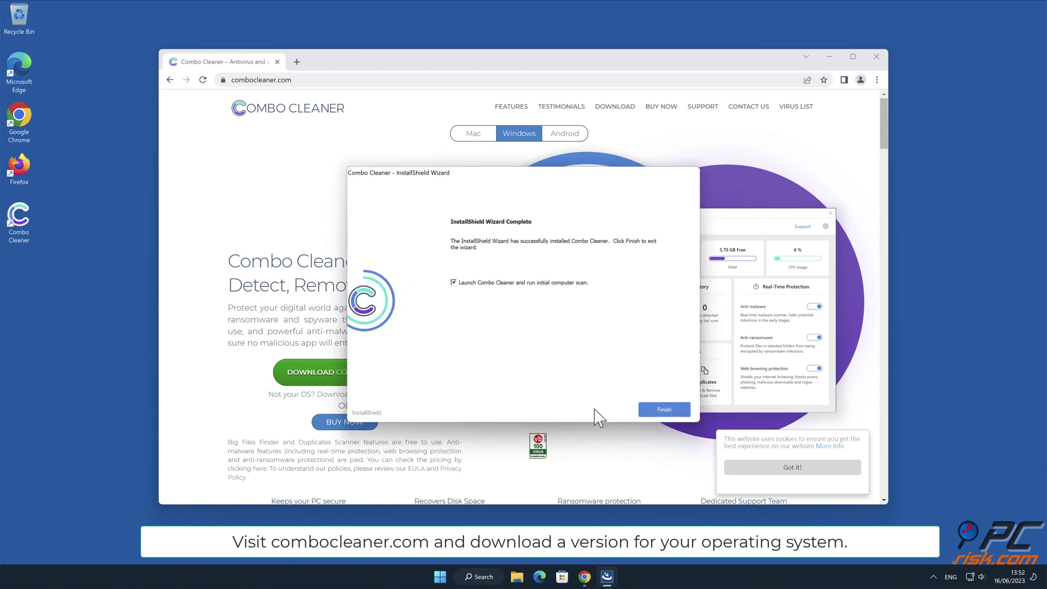
left_click(664, 410)
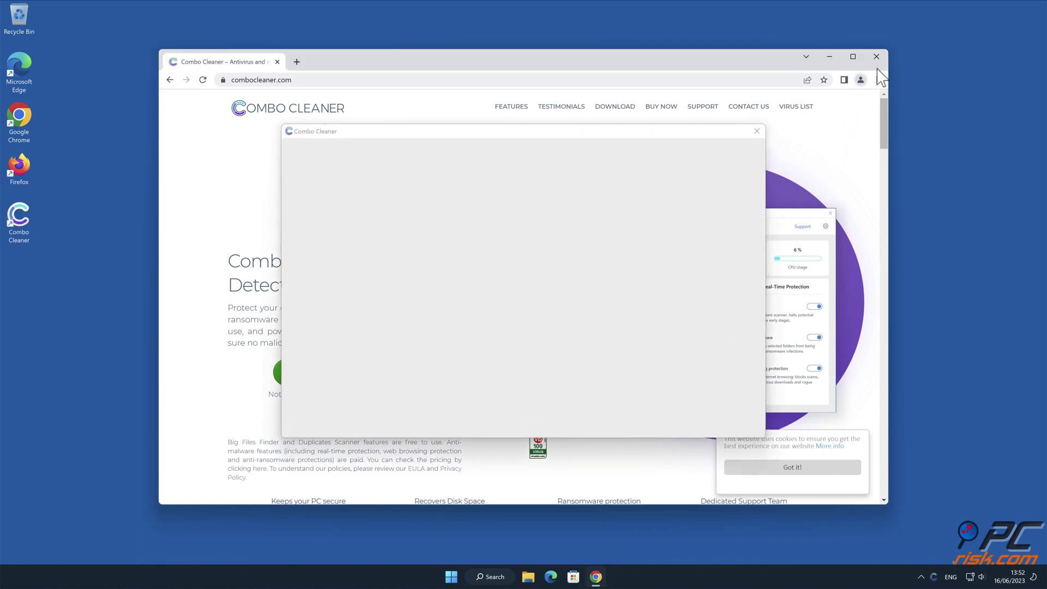
left_click(878, 56)
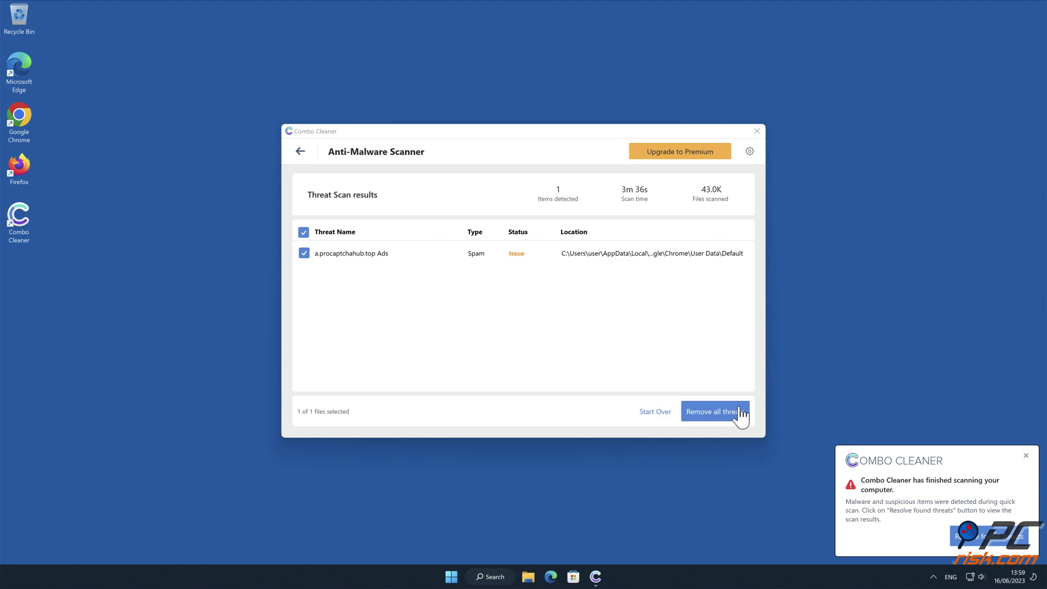
Step: Activate Combo Cleaner with a licence key and quarantine the a.procaptchahub.top Ads (Spam) threat
left_click(740, 416)
left_click(393, 398)
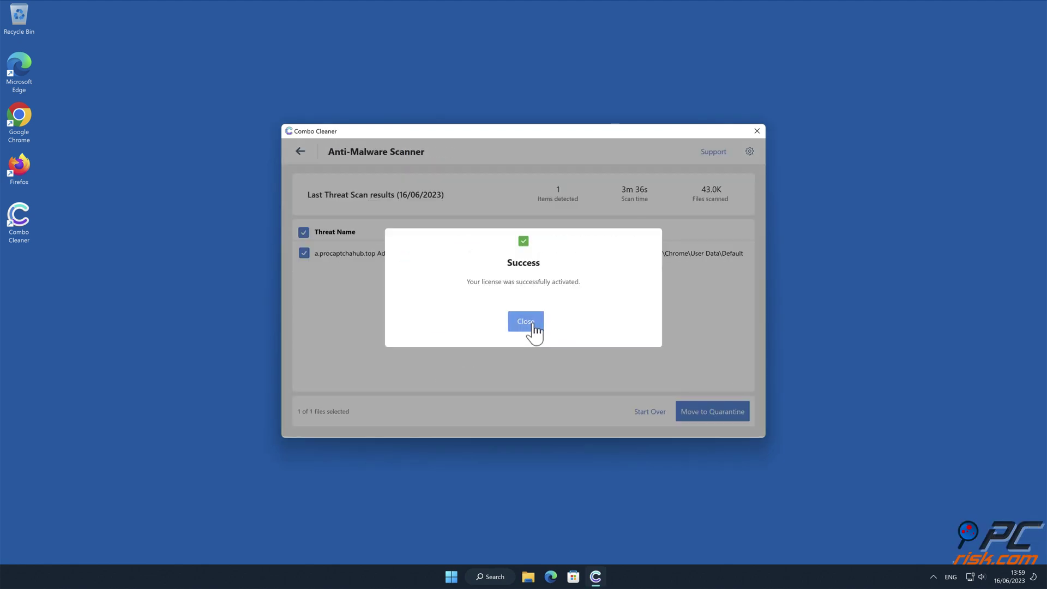
left_click(526, 322)
left_click(712, 413)
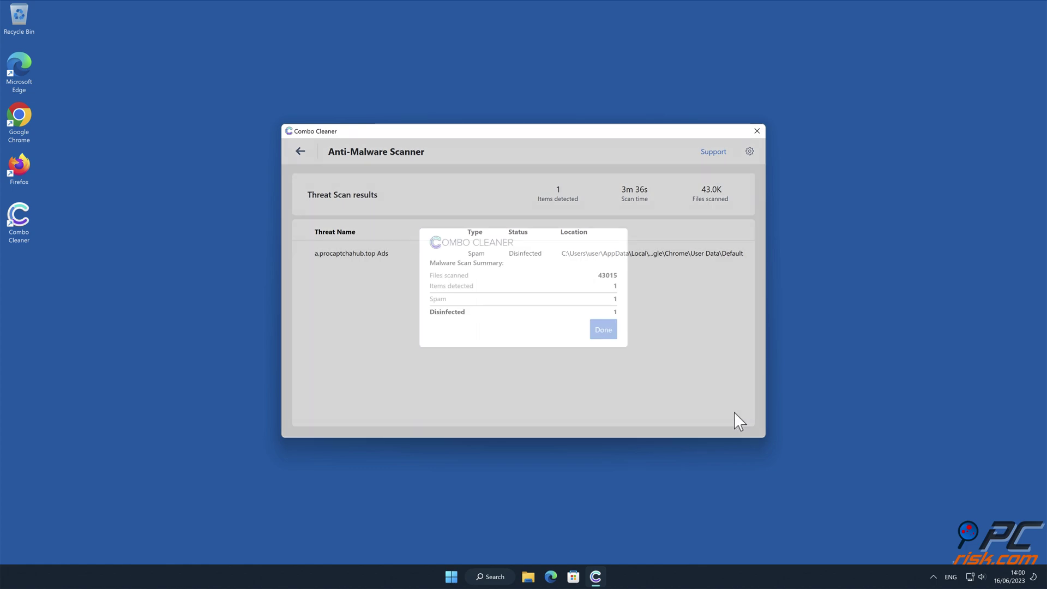
left_click(603, 329)
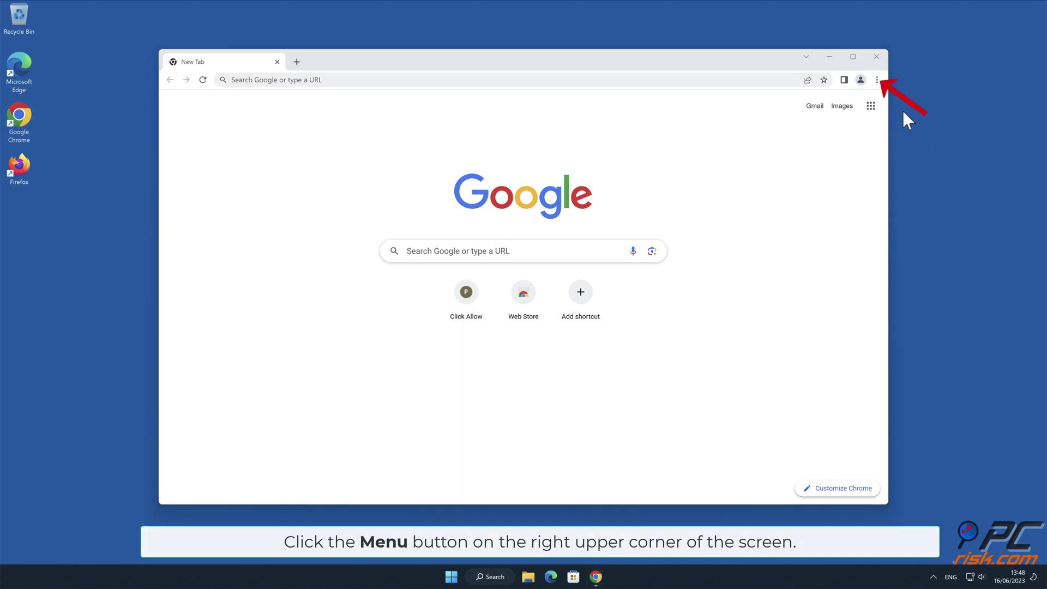
Step: Open Chrome's Privacy and security > Site settings > Notifications page
left_click(877, 80)
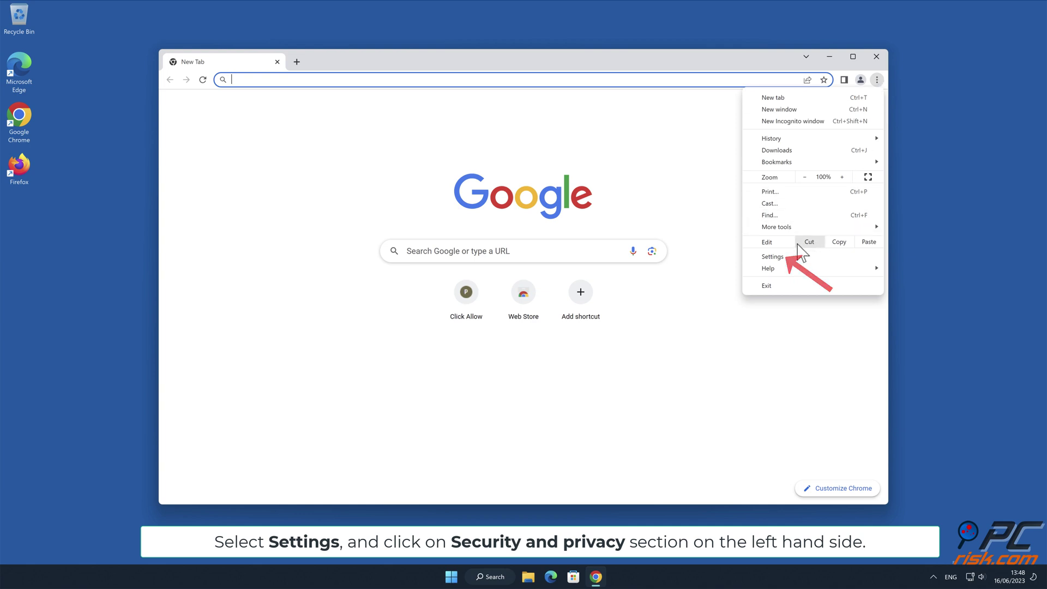
left_click(787, 259)
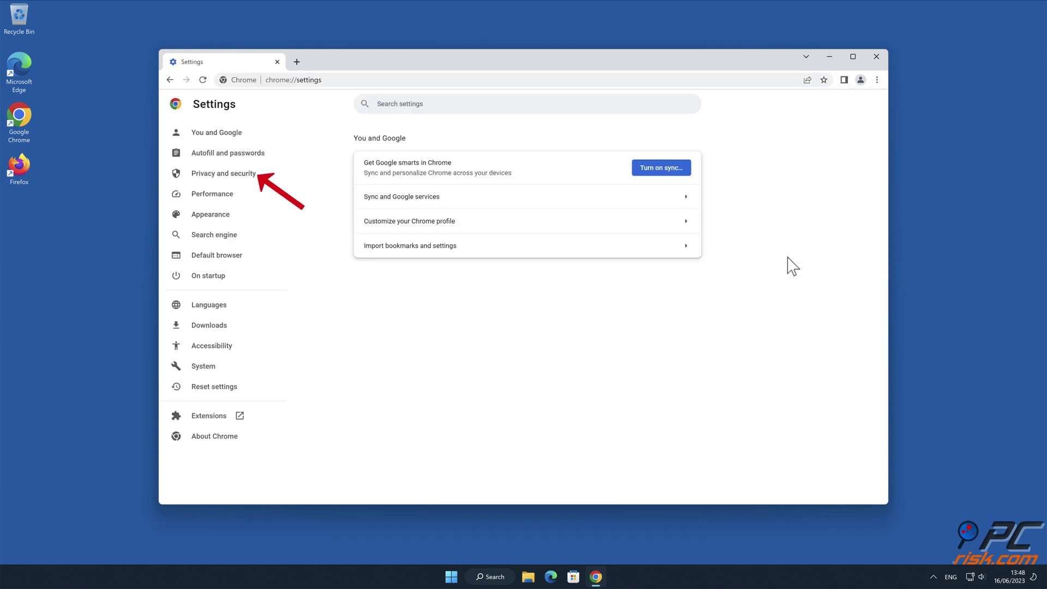
left_click(244, 175)
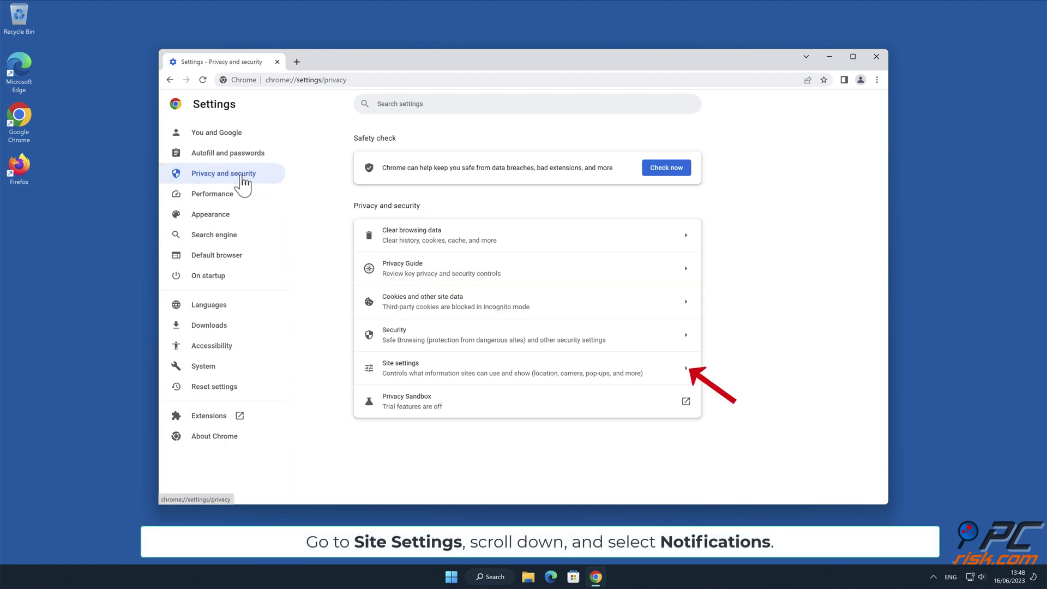
left_click(691, 376)
left_click_drag(882, 220, 884, 337)
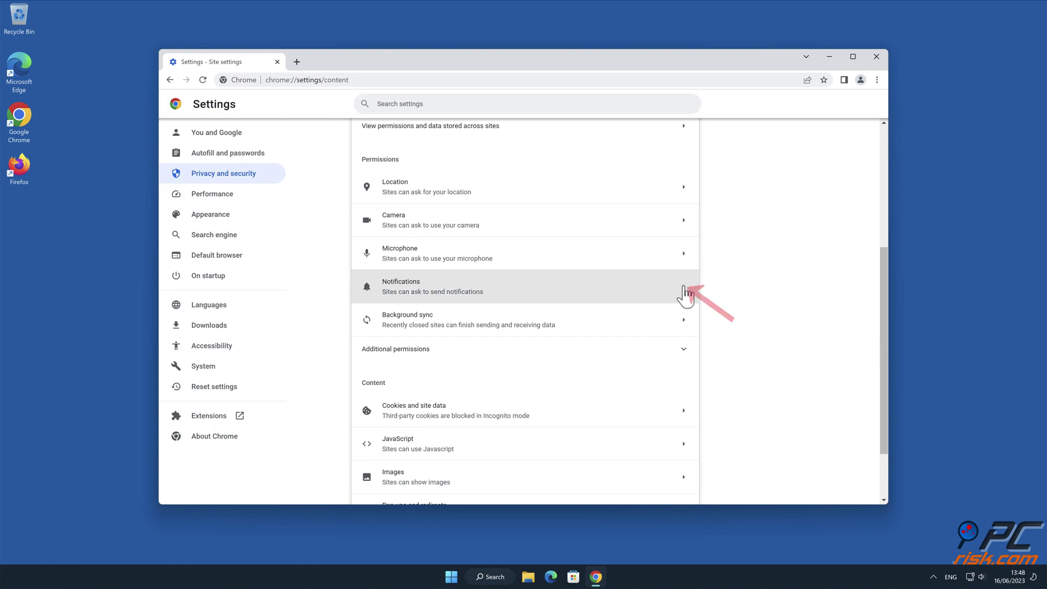
left_click(683, 288)
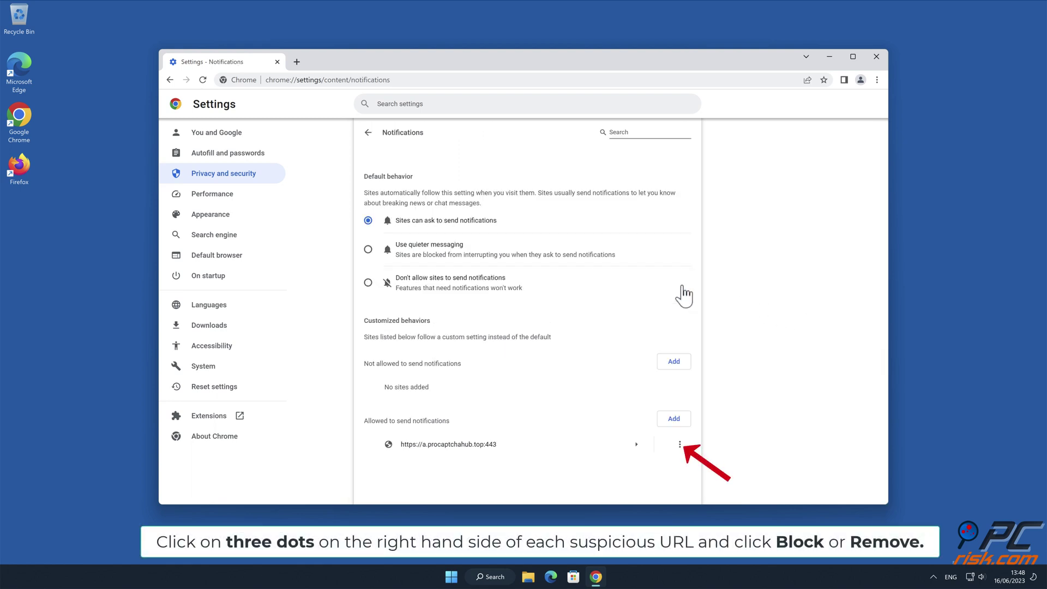
left_click(678, 445)
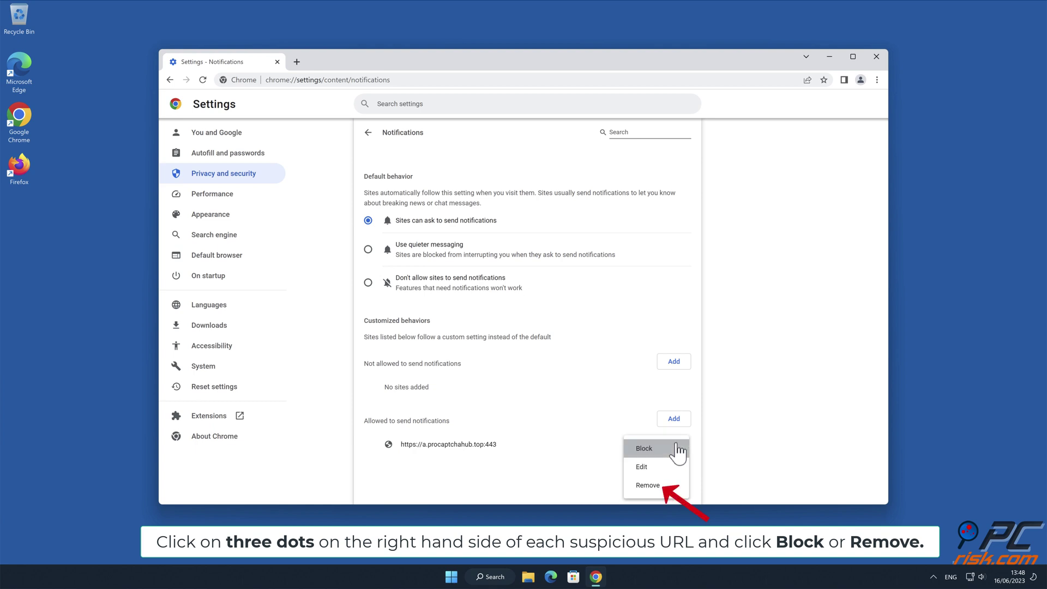
left_click(673, 487)
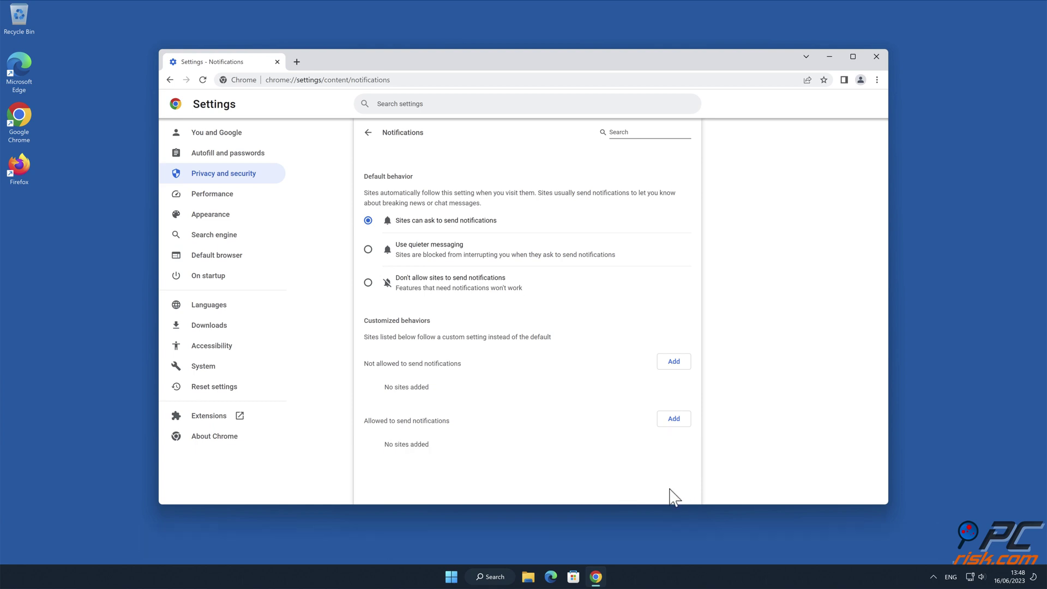
left_click(872, 58)
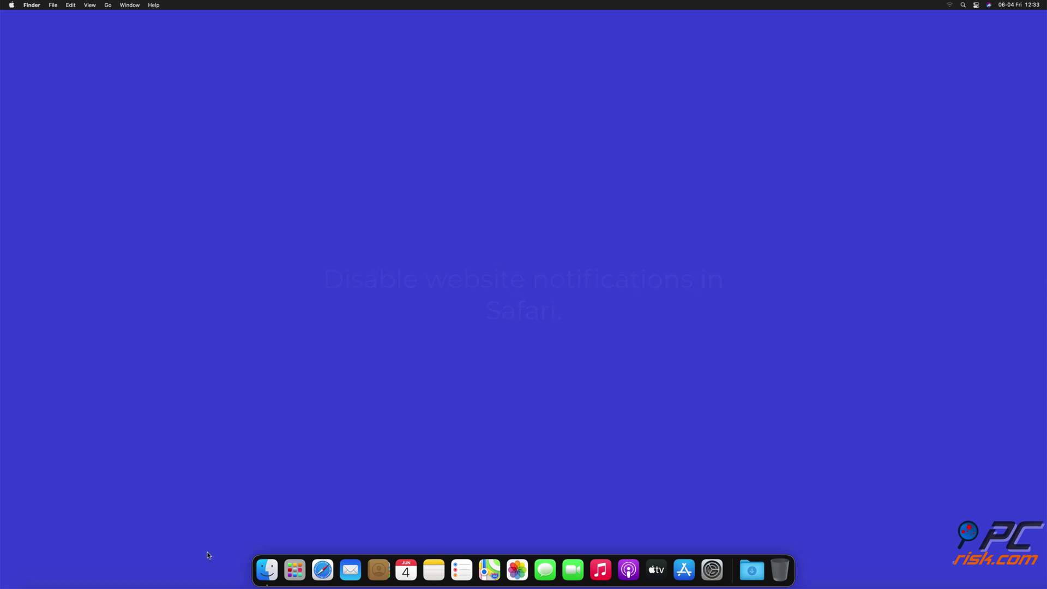
Step: Launch Safari and open the Websites section of its preferences
left_click(319, 573)
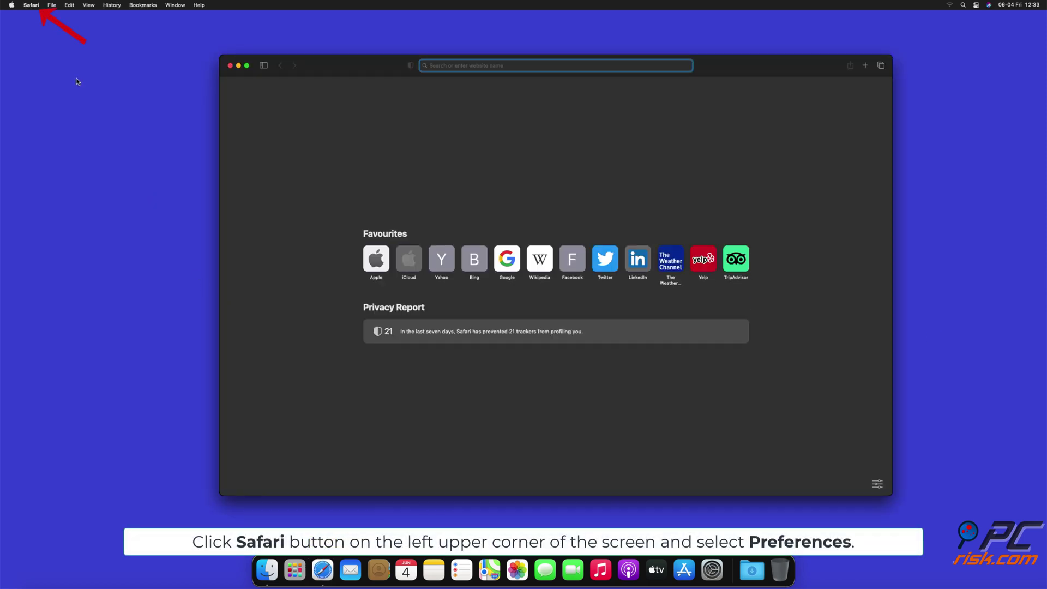
left_click(31, 6)
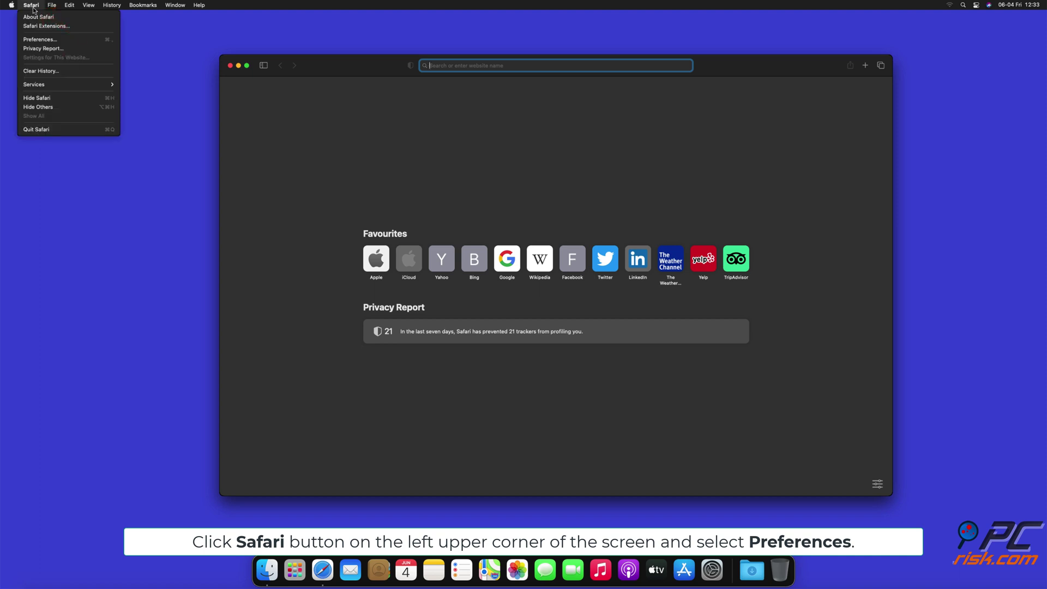
left_click(39, 39)
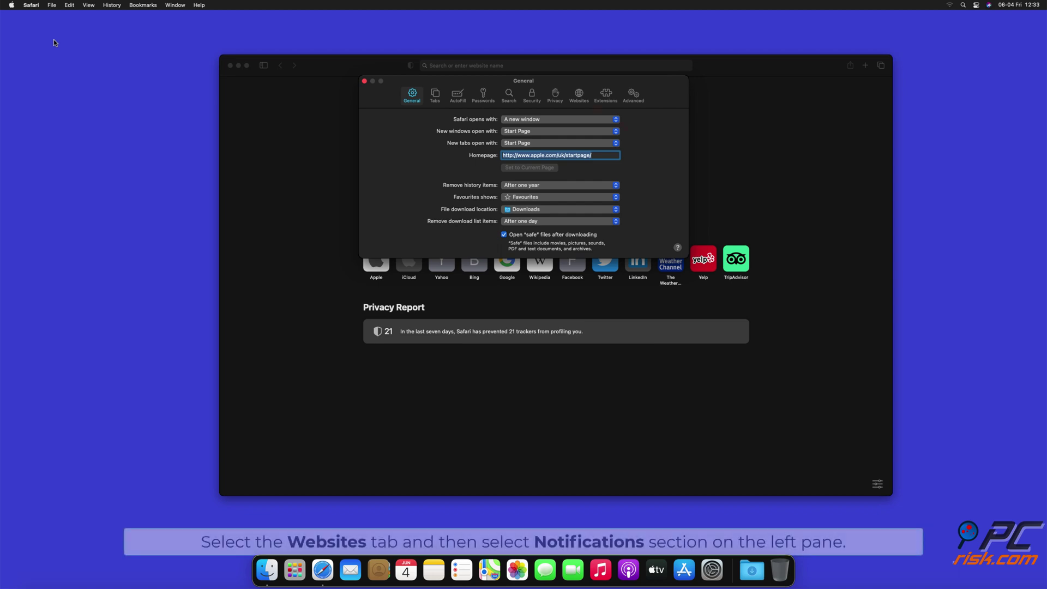
left_click(576, 97)
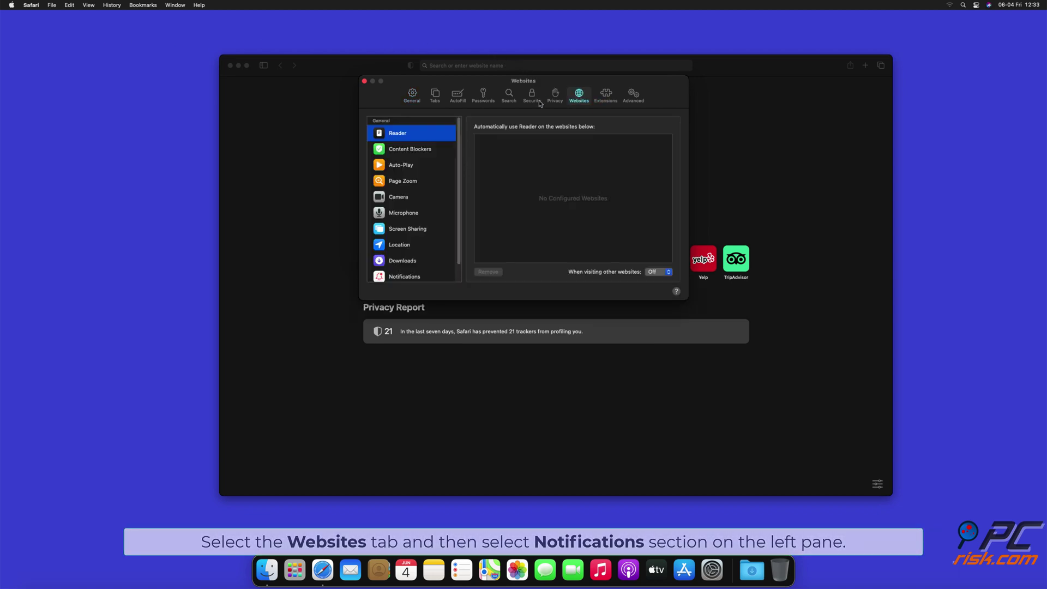
scroll(461, 163, "down", 2)
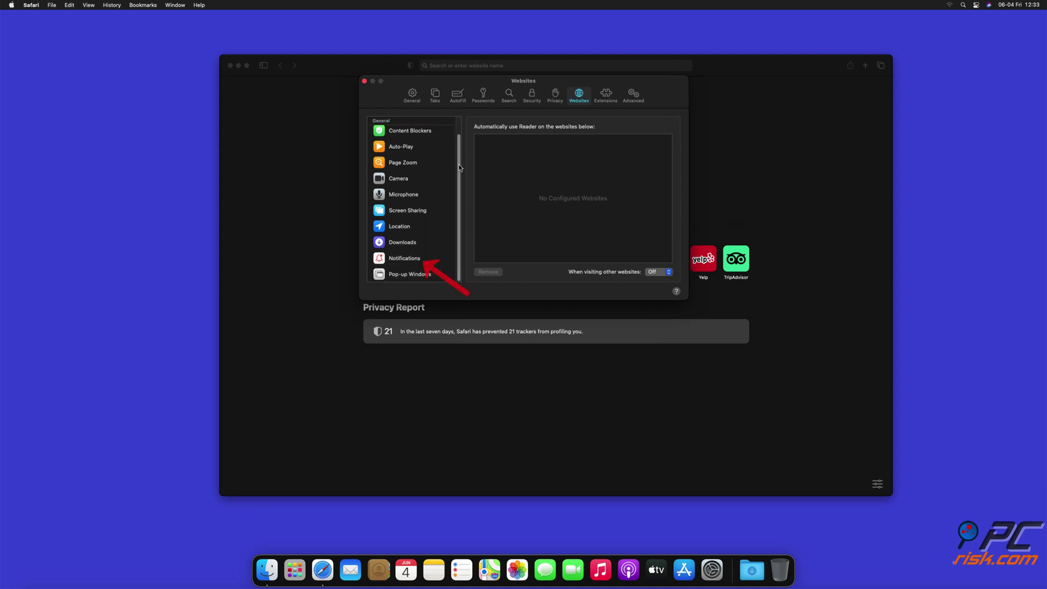
Step: Set findmedia.biz, thehugefeed.com and watch-video.net notifications to Deny, then close preferences
left_click(404, 259)
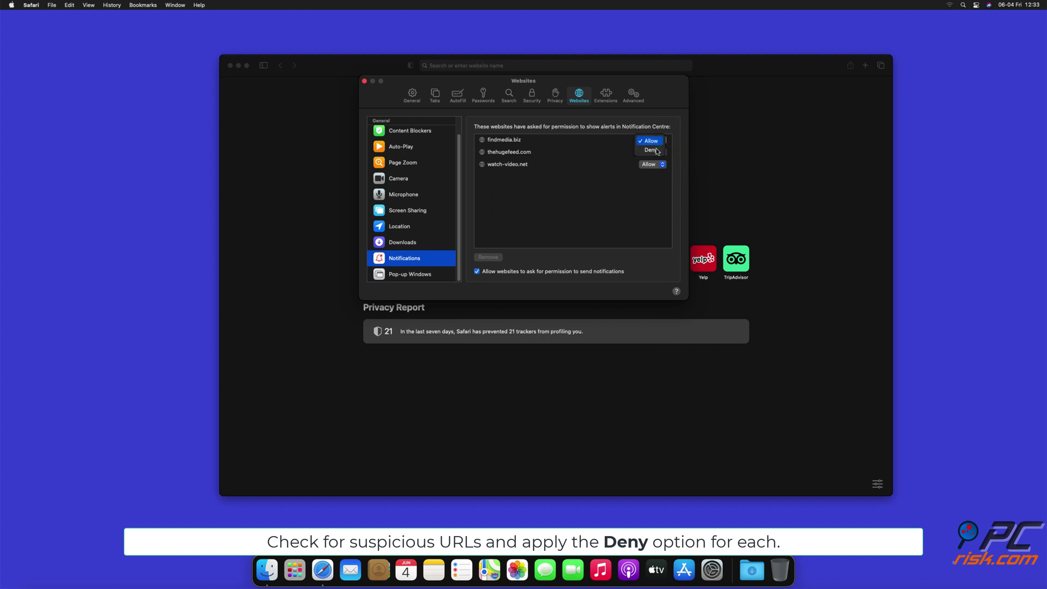
left_click(659, 152)
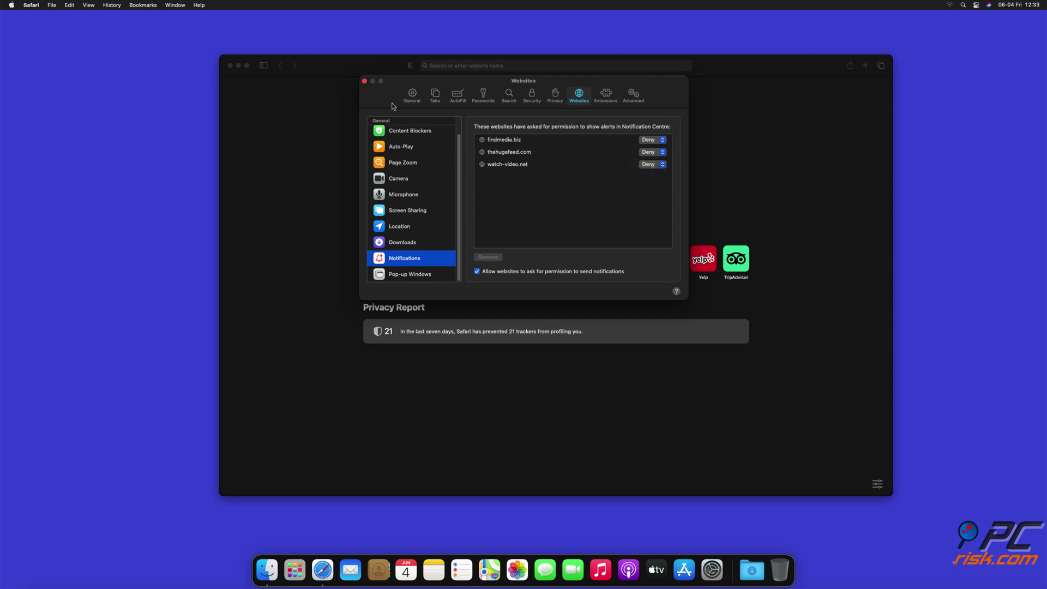
left_click(365, 81)
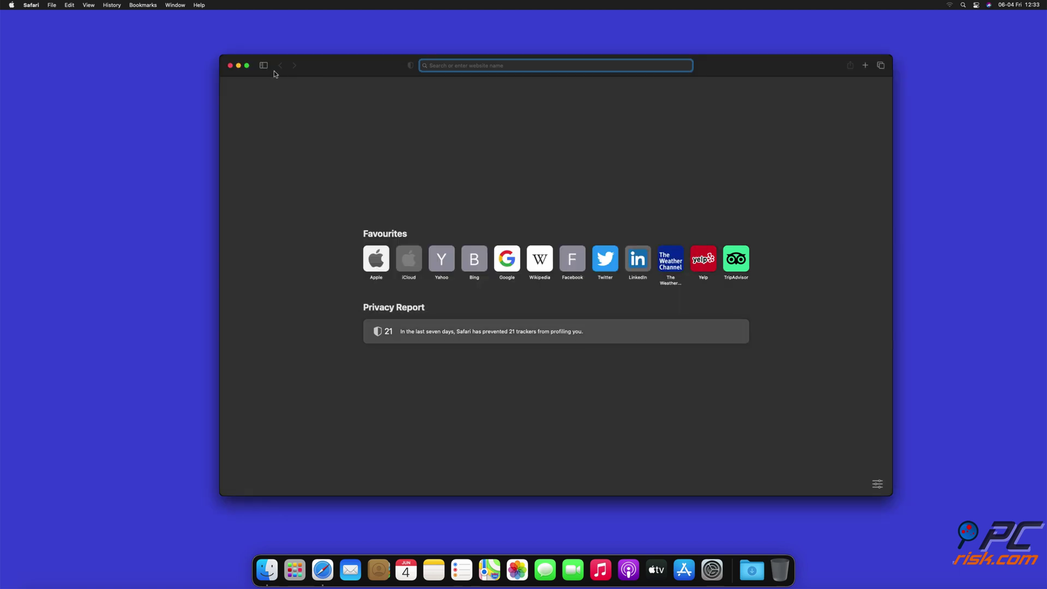
Step: Close Safari, launch Edge and open Settings > Cookies and site permissions > Notifications
left_click(230, 66)
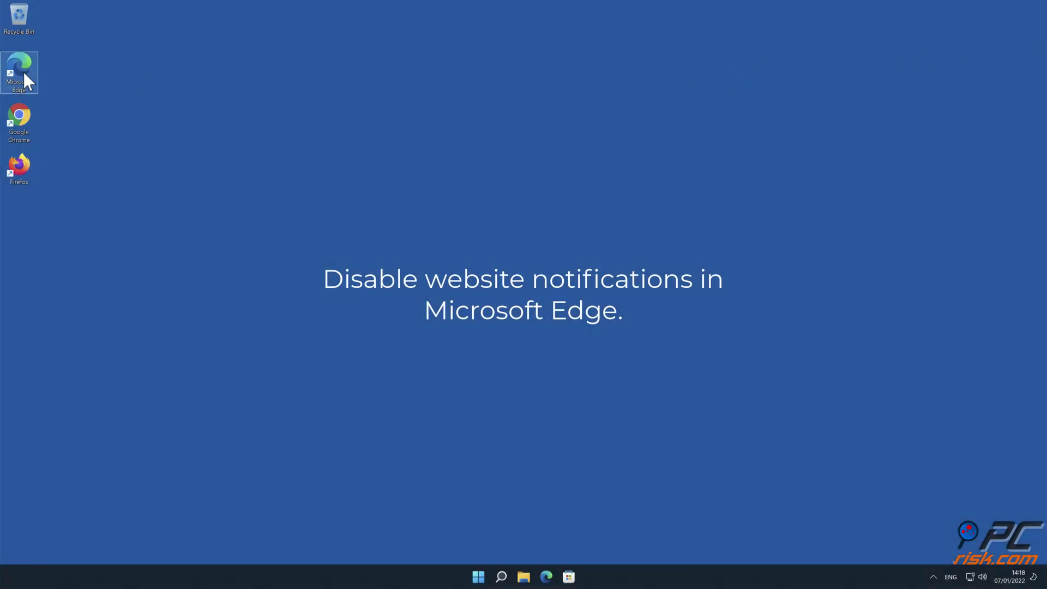
double_click(24, 72)
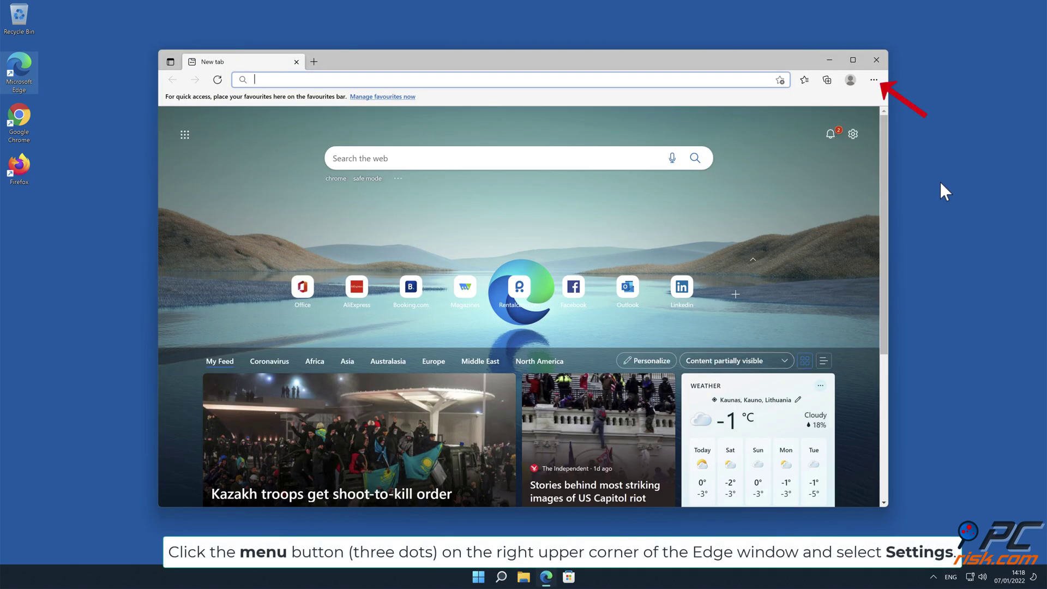
left_click(875, 80)
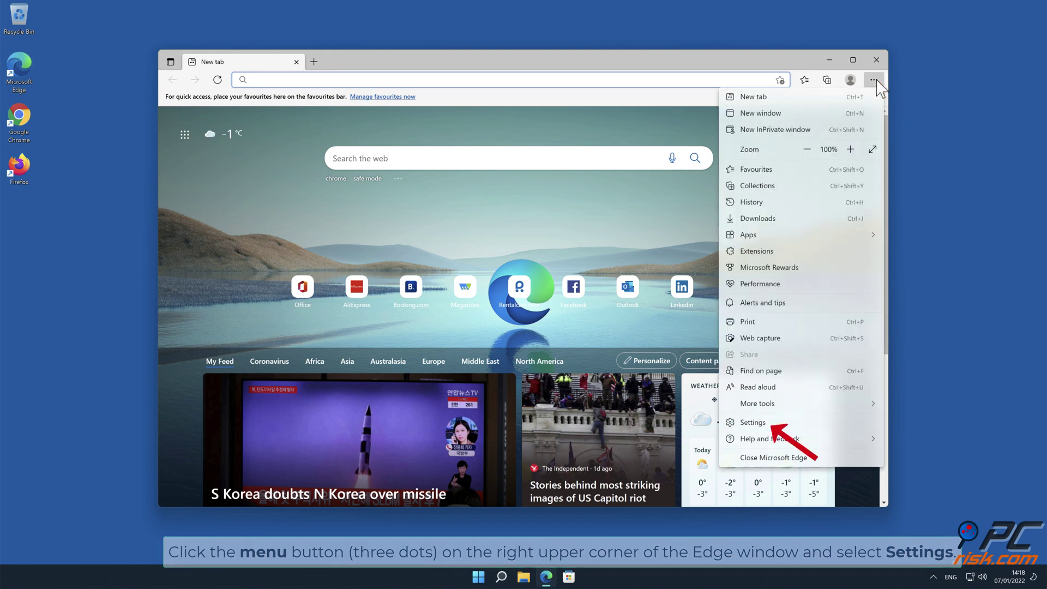
left_click(783, 422)
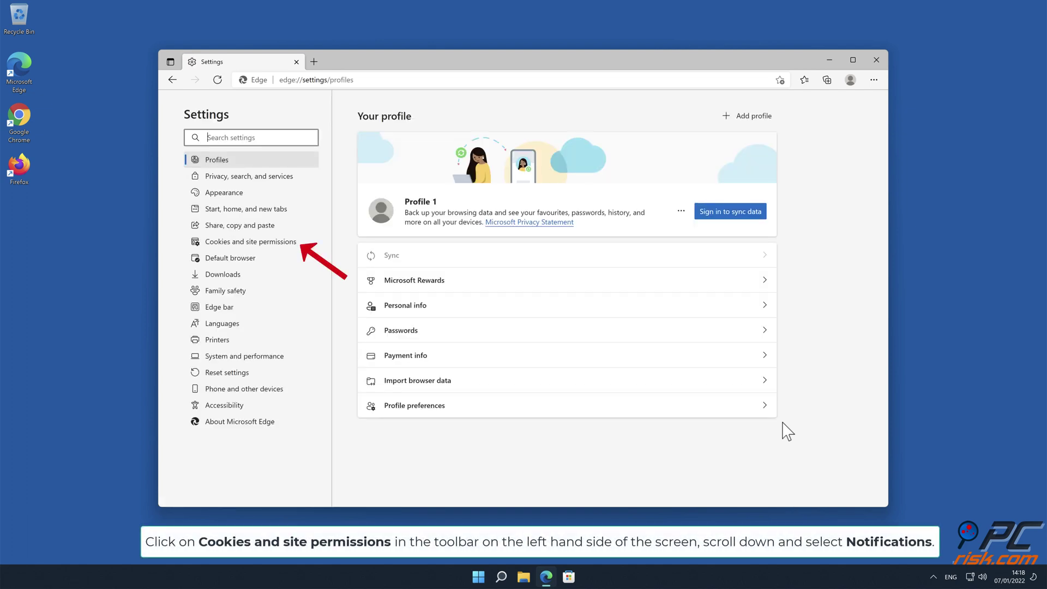
left_click(288, 247)
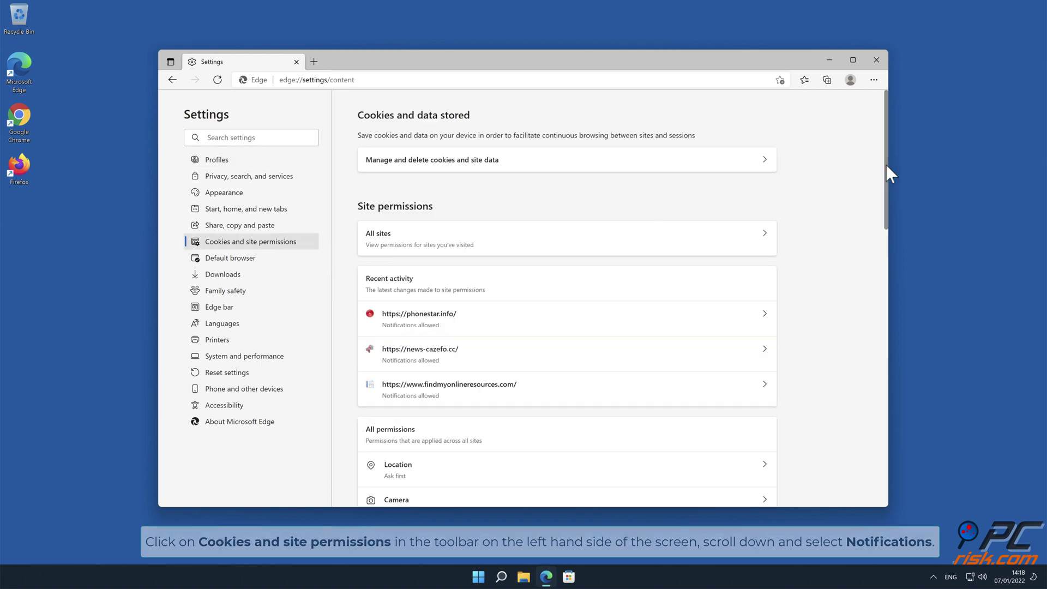
left_click_drag(886, 165, 888, 270)
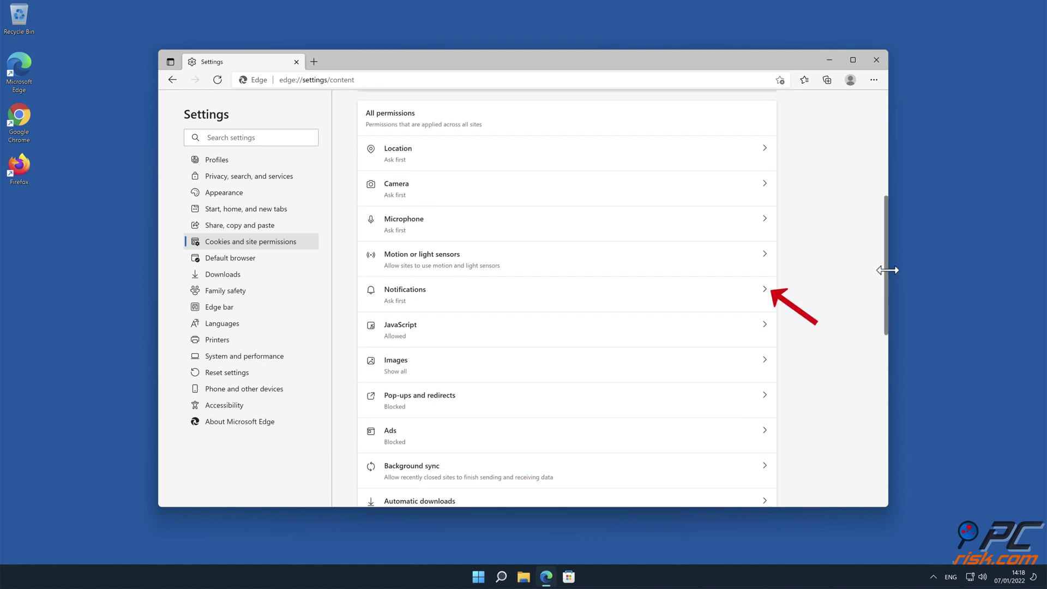
left_click(764, 289)
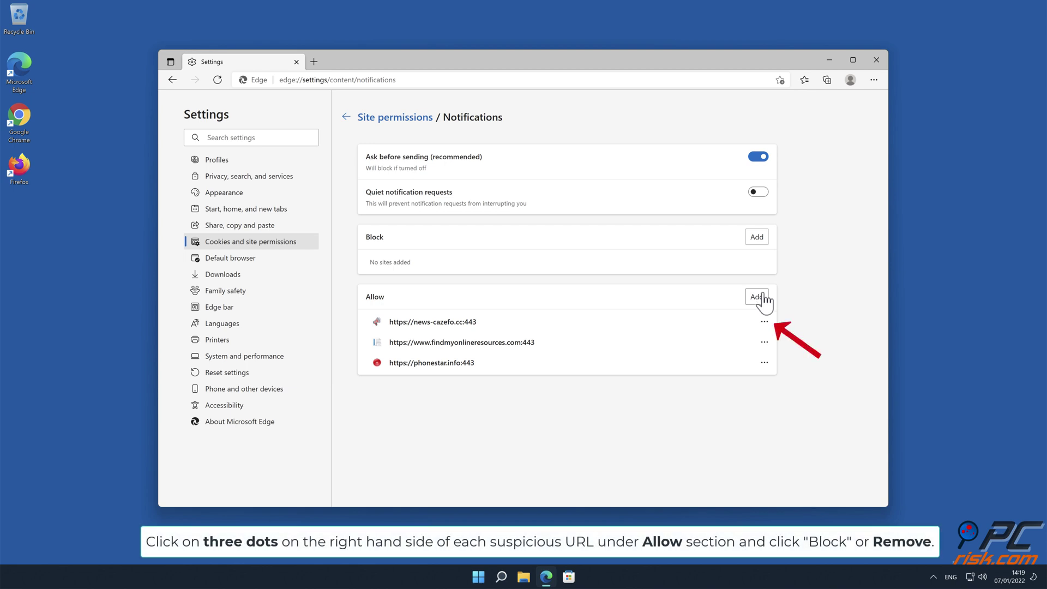
Step: Remove news-cazefo.cc, findmyonlineresources.com and phonestar.info from the Allow list, then close Edge
left_click(764, 322)
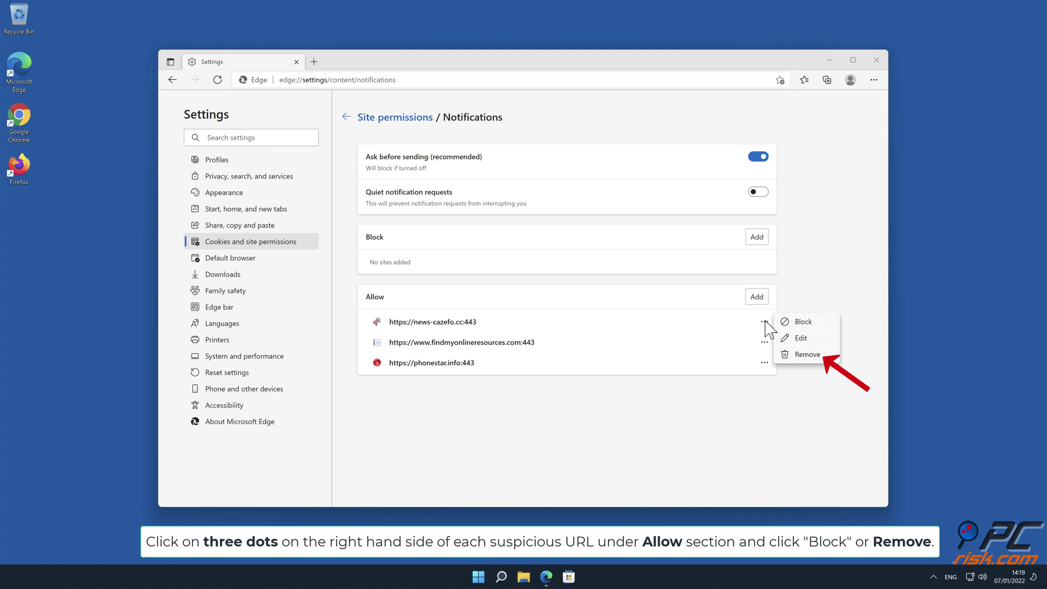
left_click(808, 356)
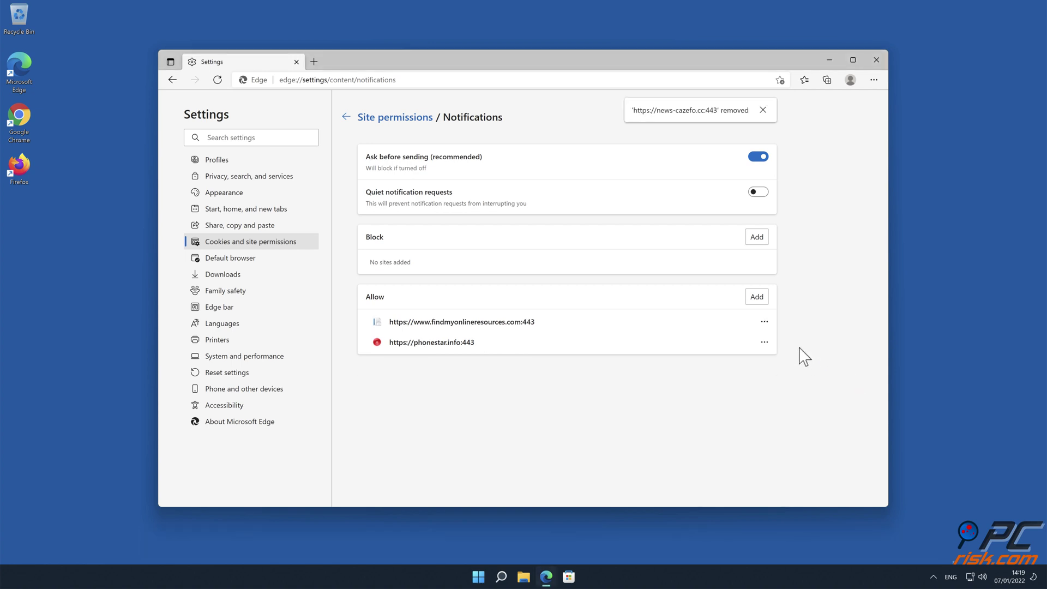
left_click(765, 322)
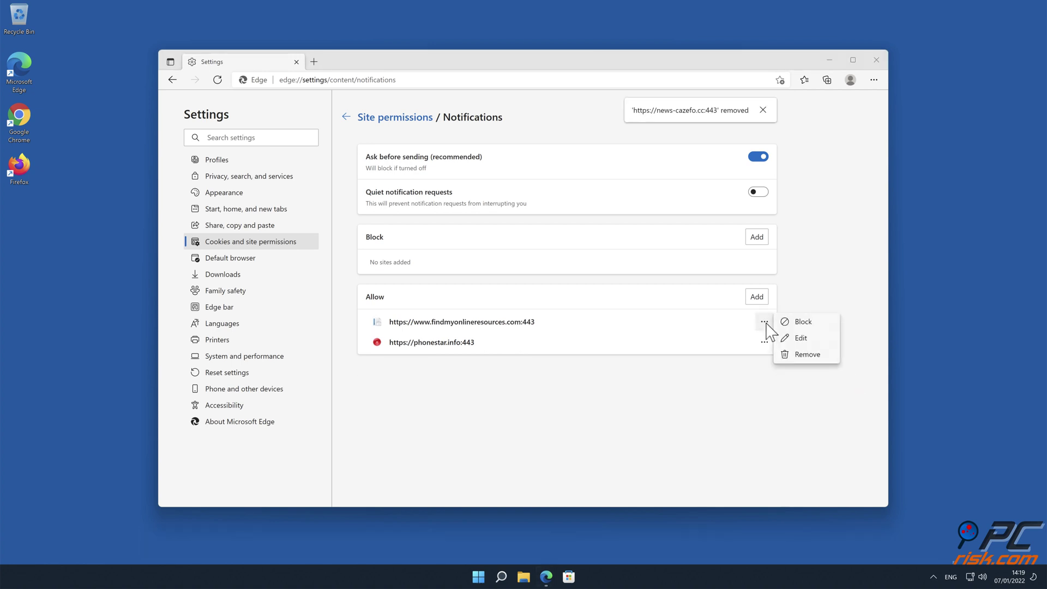
left_click(808, 355)
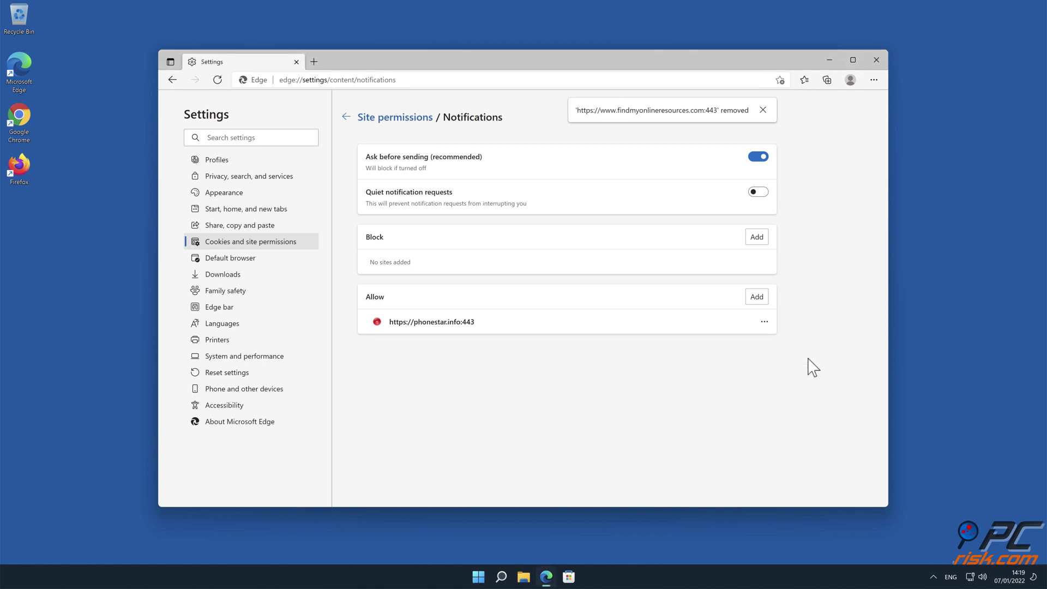
left_click(764, 322)
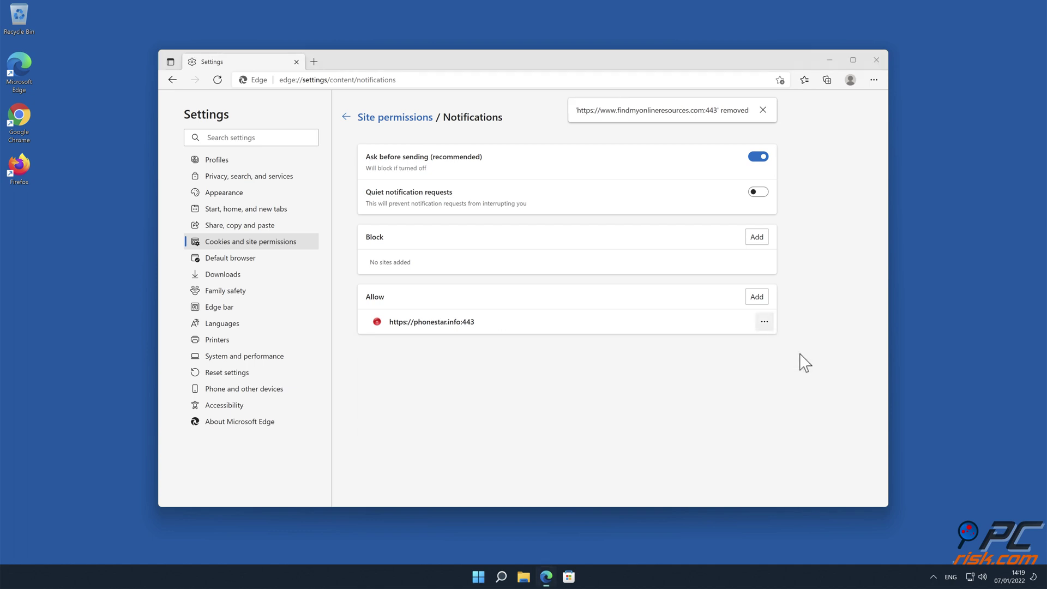
left_click(804, 355)
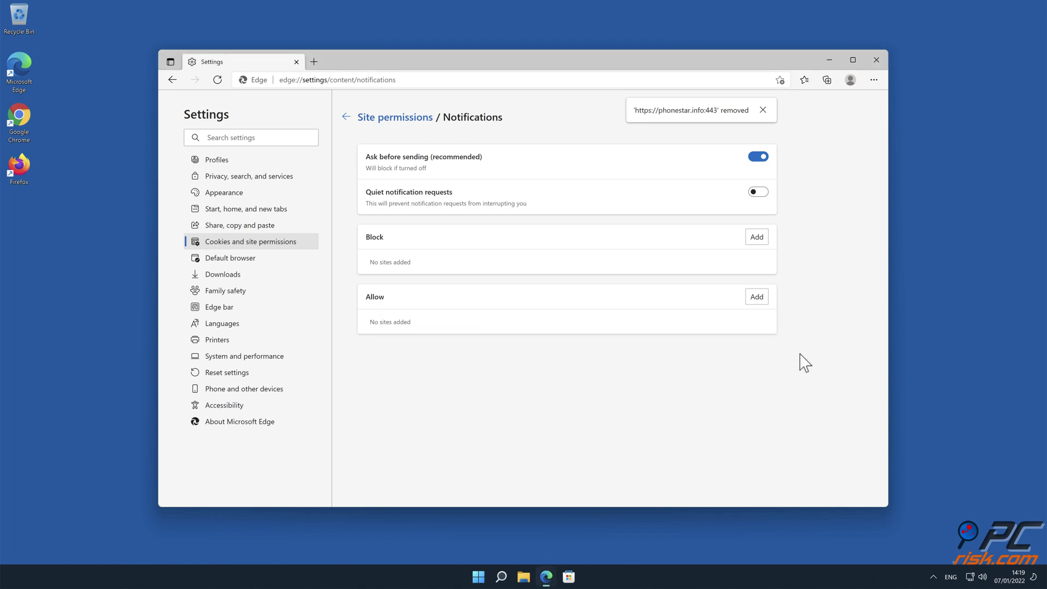
left_click(876, 60)
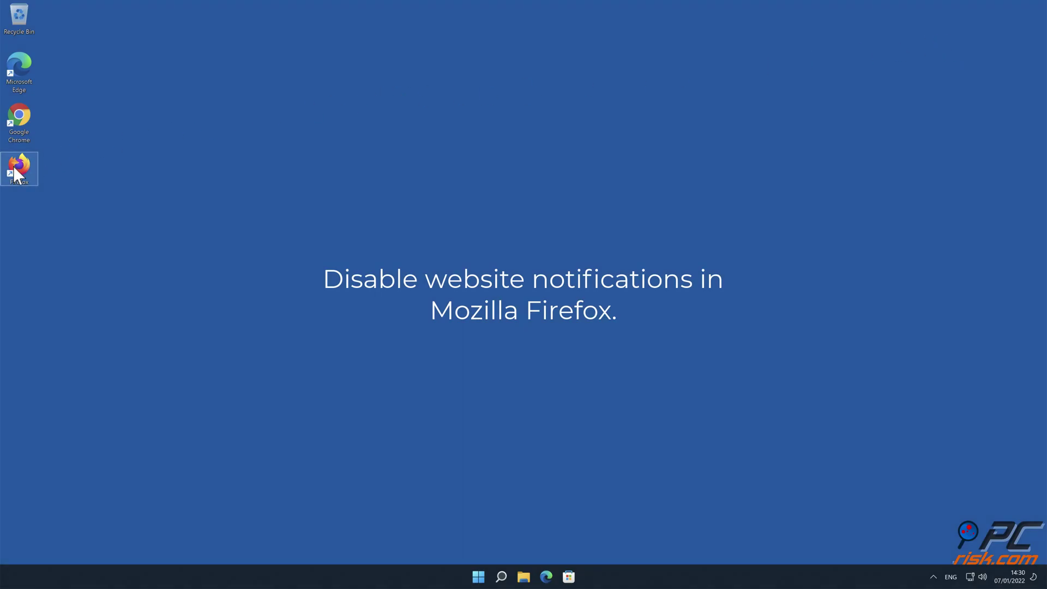
Step: Launch Firefox and scroll its Privacy & Security settings down to Permissions
double_click(13, 166)
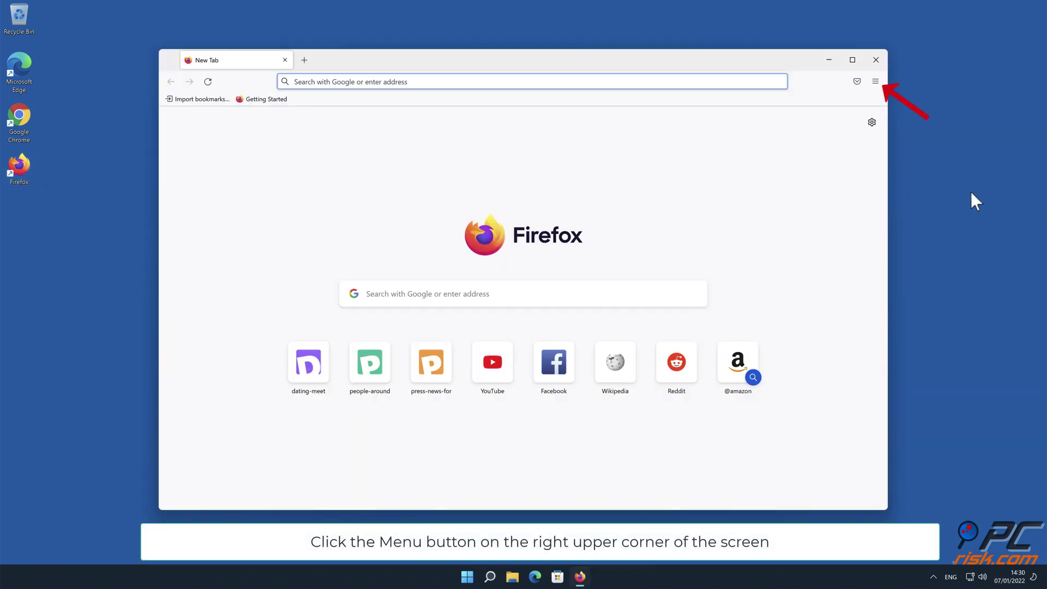
left_click(875, 82)
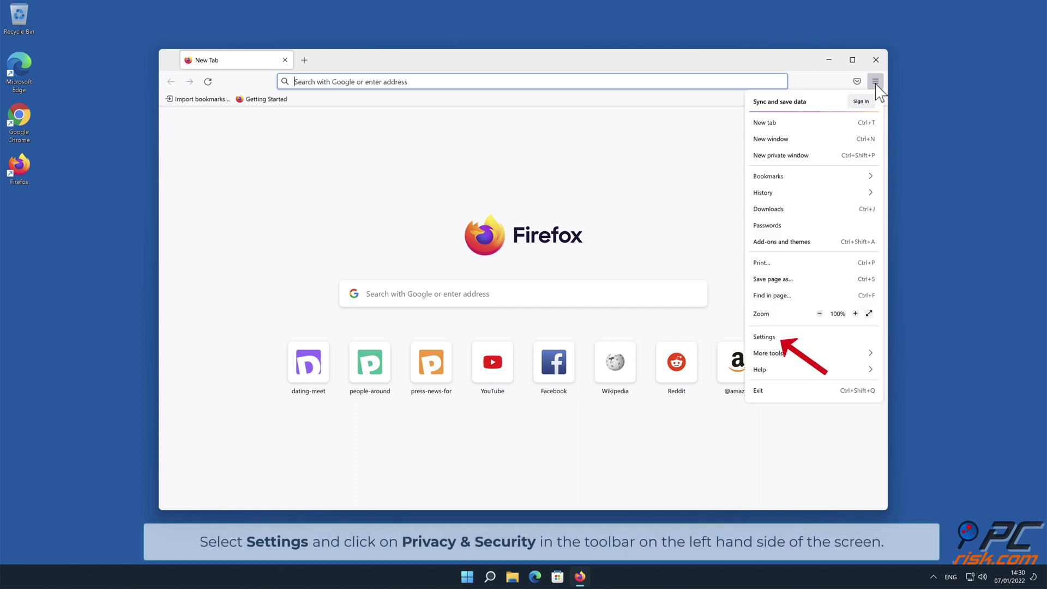
left_click(818, 335)
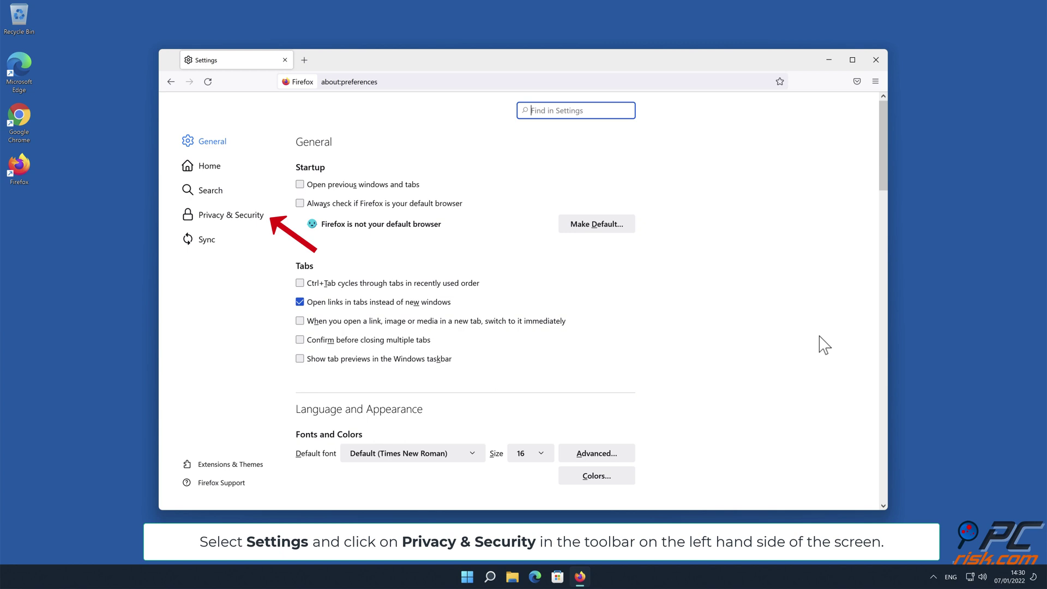
left_click(246, 217)
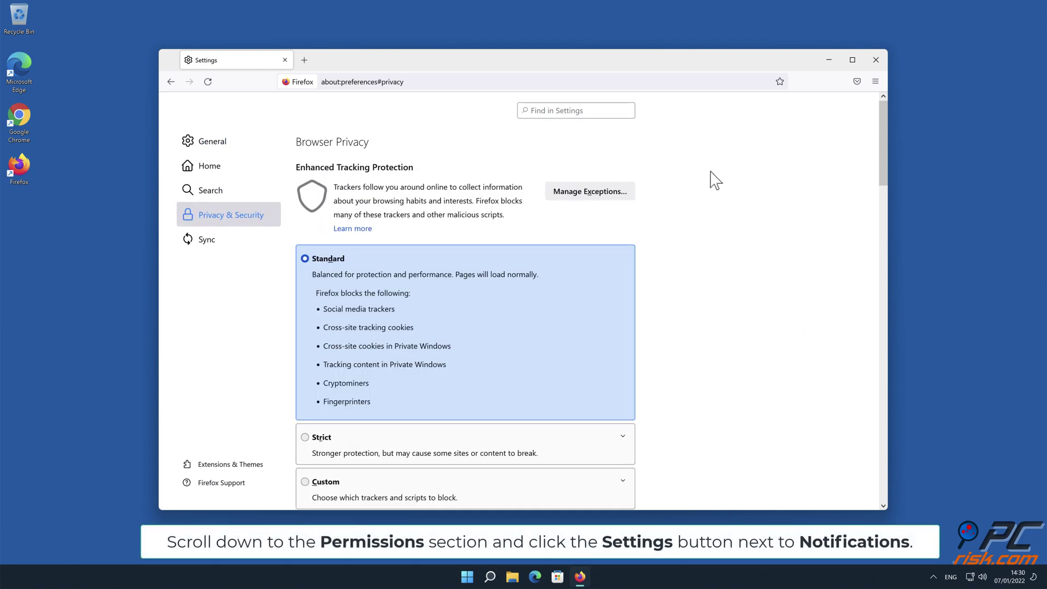
left_click_drag(881, 133, 882, 333)
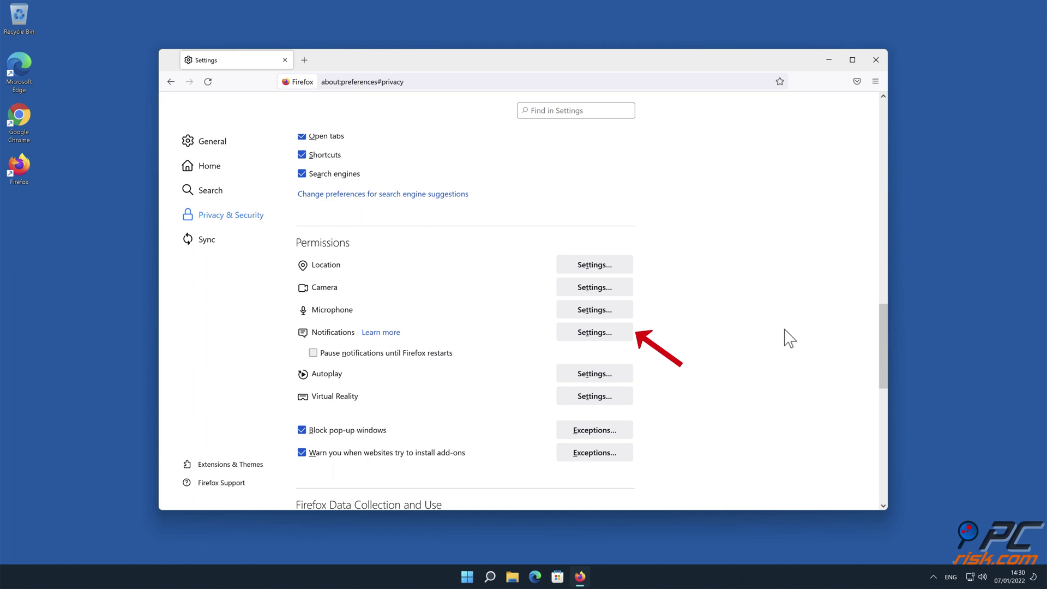
Step: Set eclto.people-around.me, d.dating-meet.top and xetna.press-news-for.me to Block and save changes
left_click(622, 334)
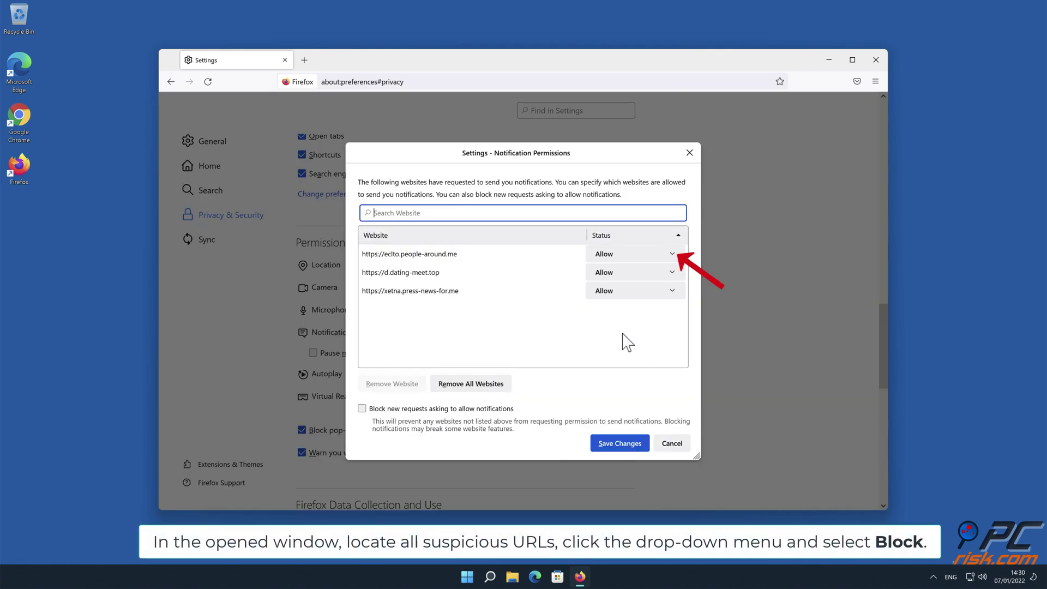
left_click(670, 254)
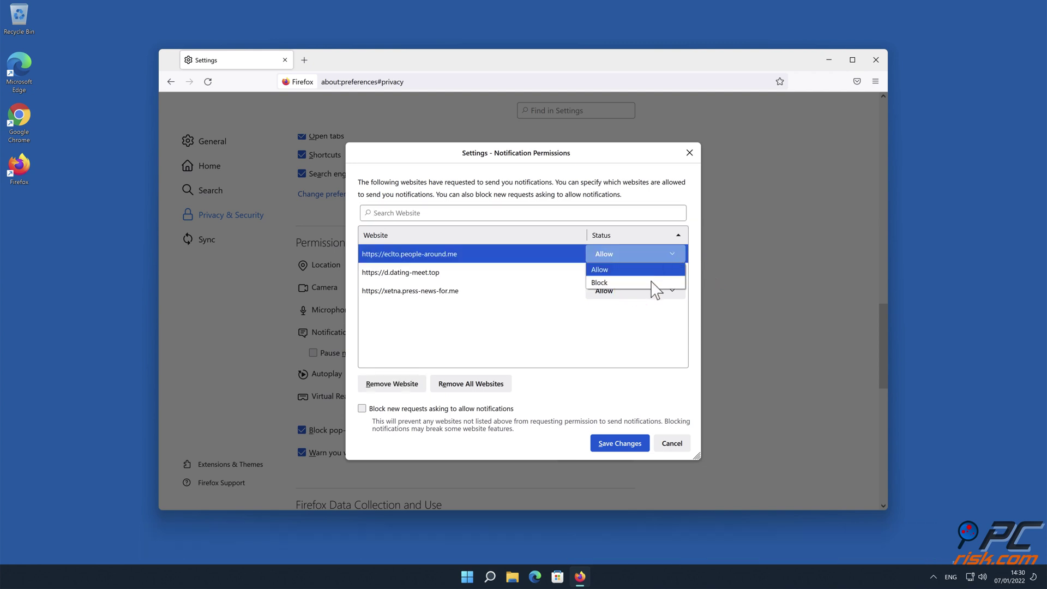
left_click(661, 282)
left_click(670, 270)
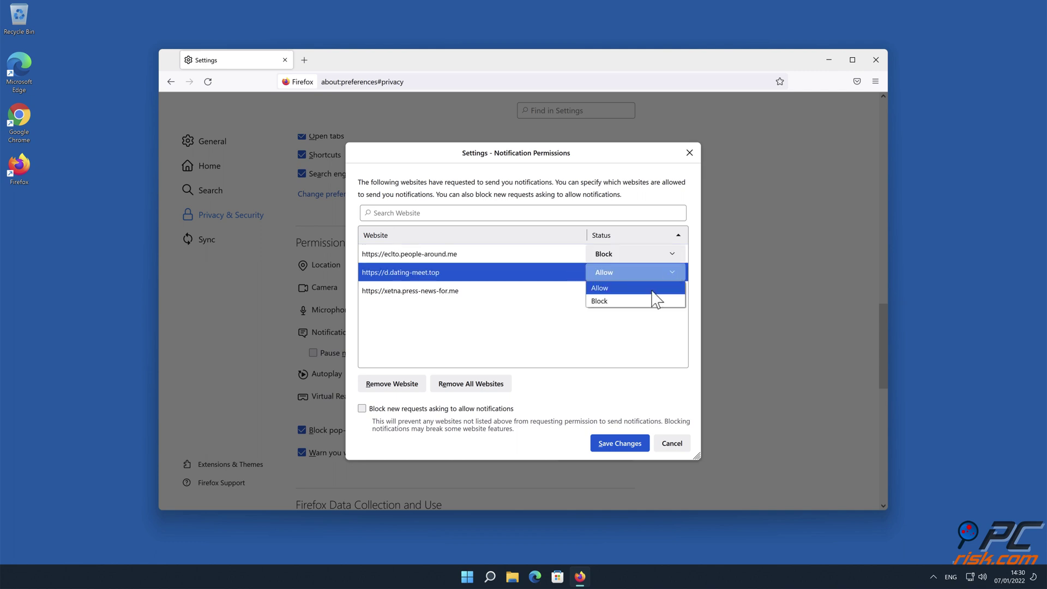
left_click(648, 300)
left_click(671, 291)
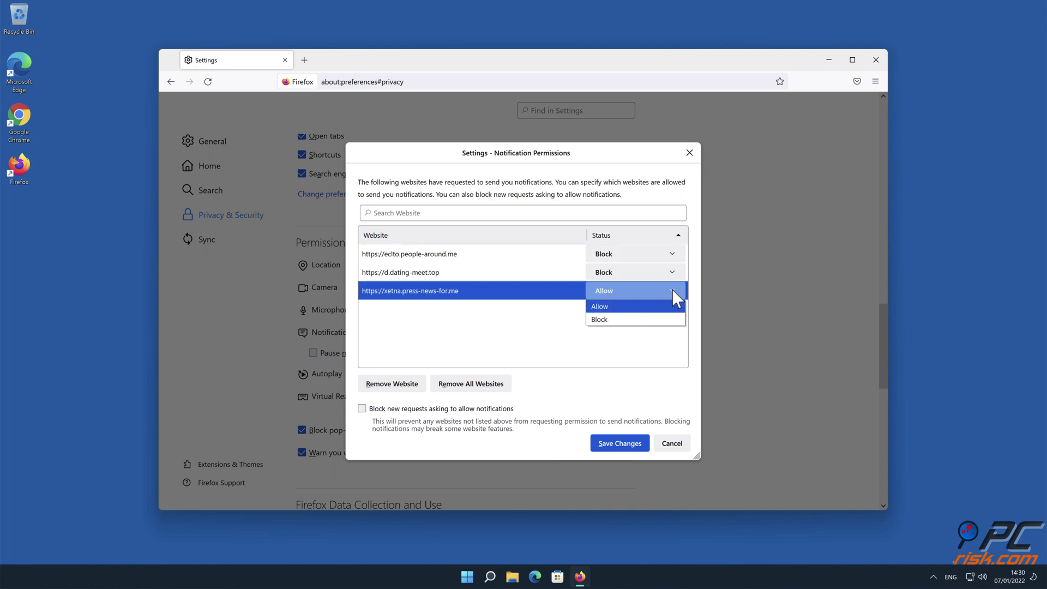
left_click(660, 320)
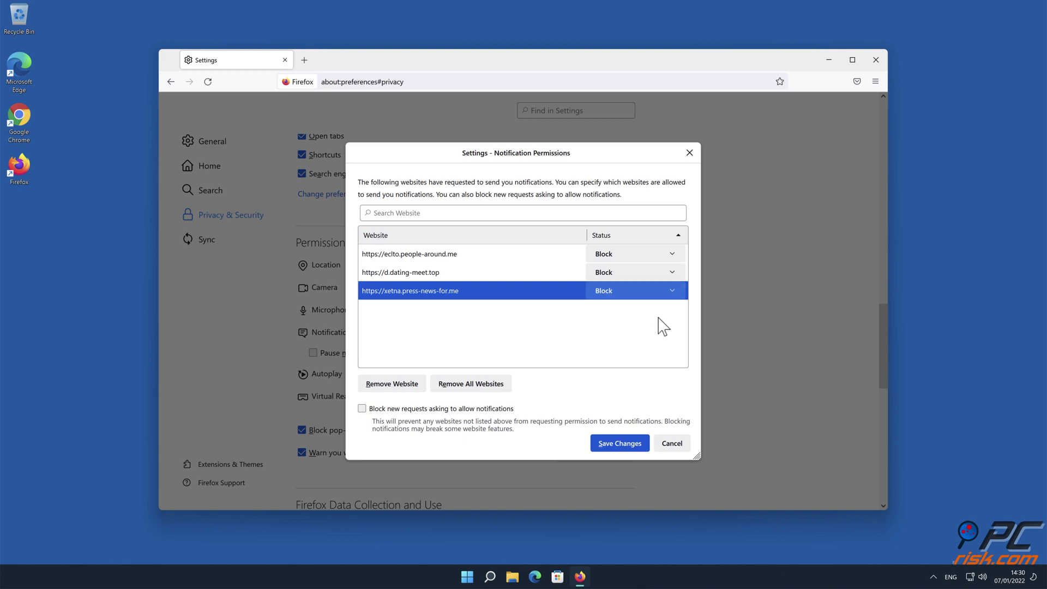
left_click(625, 445)
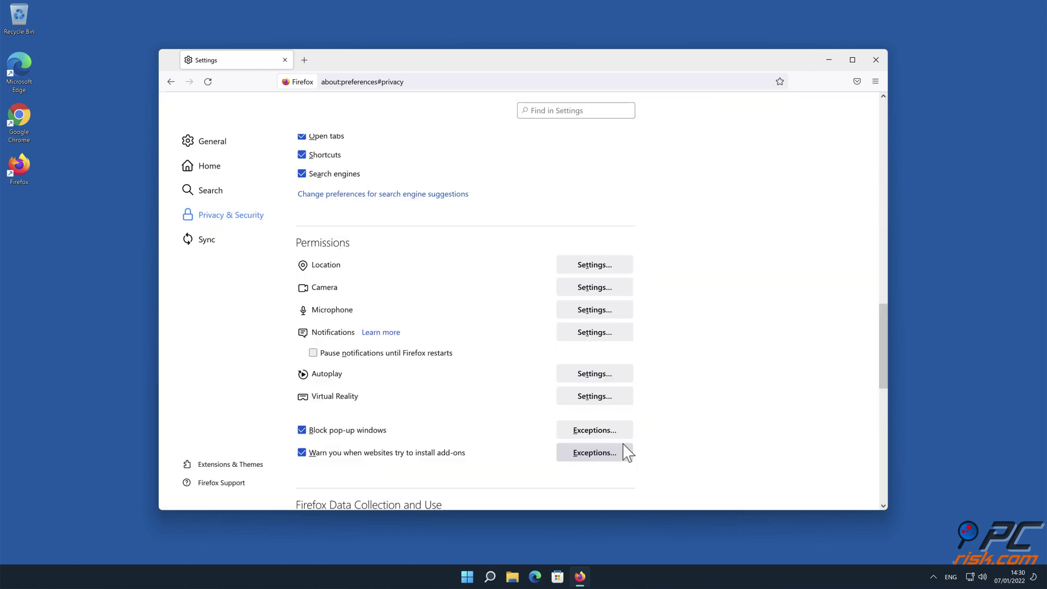
Step: Close the Firefox window to return to the empty Windows desktop
left_click(875, 60)
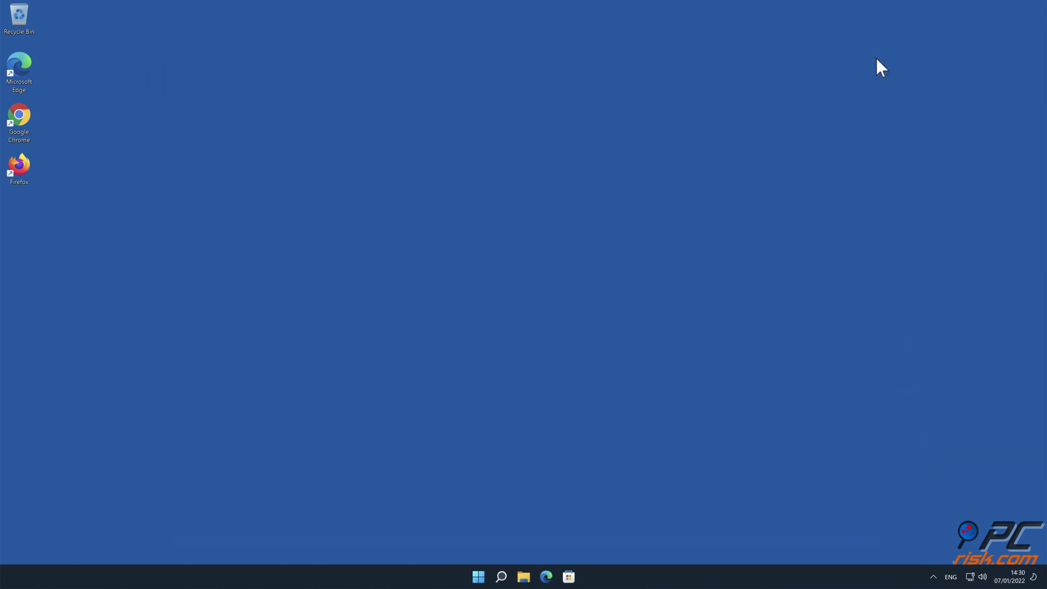